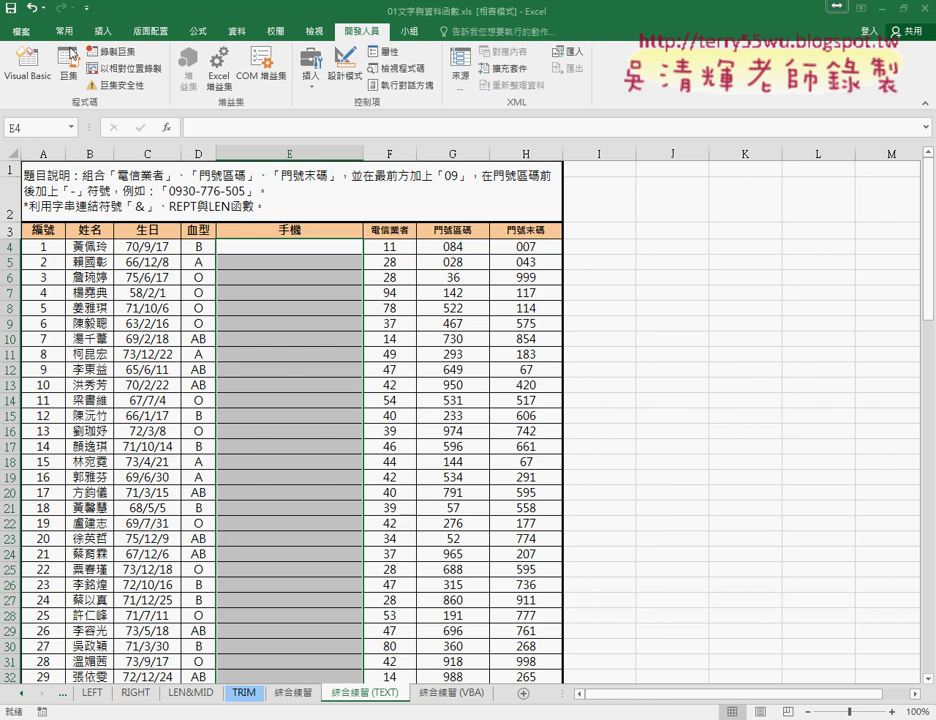
# Run the 手機號碼串接 macro, then bring up the Form and ActiveX controls palette.
pyautogui.click(68, 62)
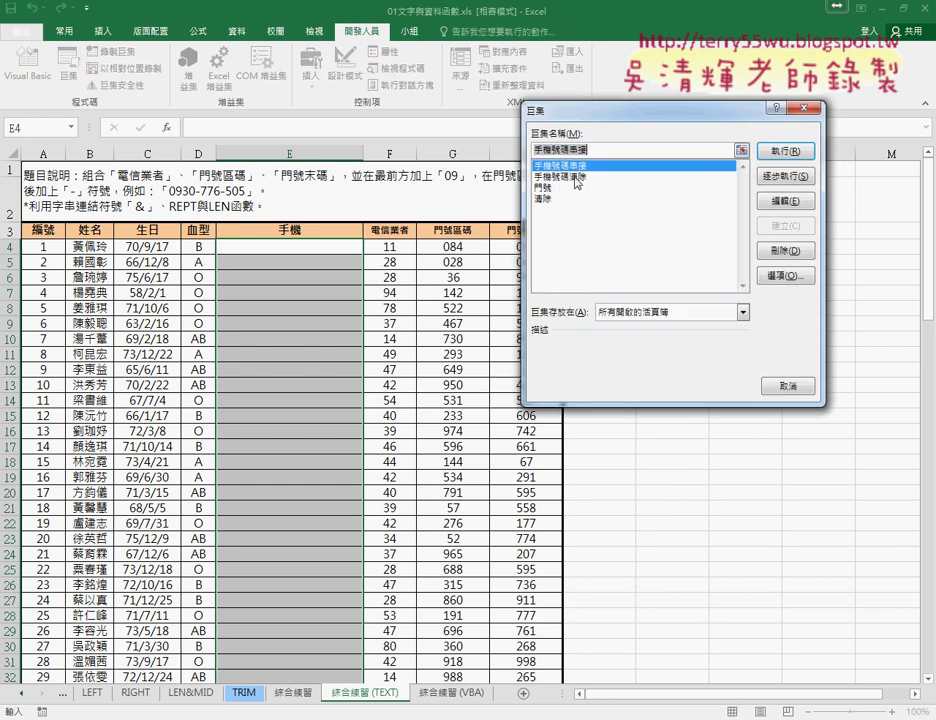
pyautogui.click(577, 176)
pyautogui.click(577, 165)
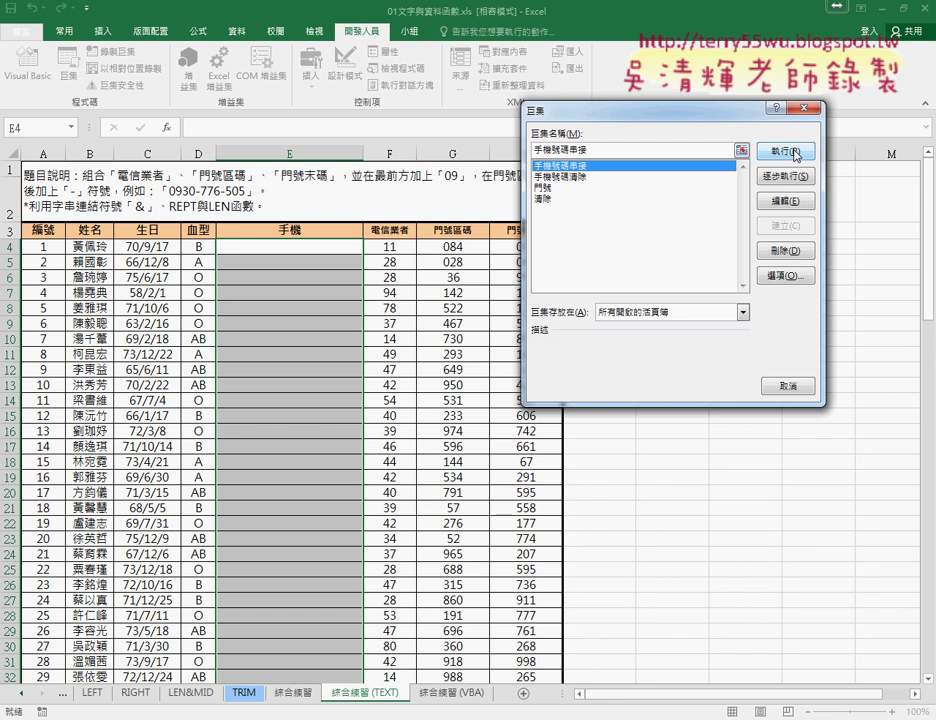
pyautogui.click(795, 153)
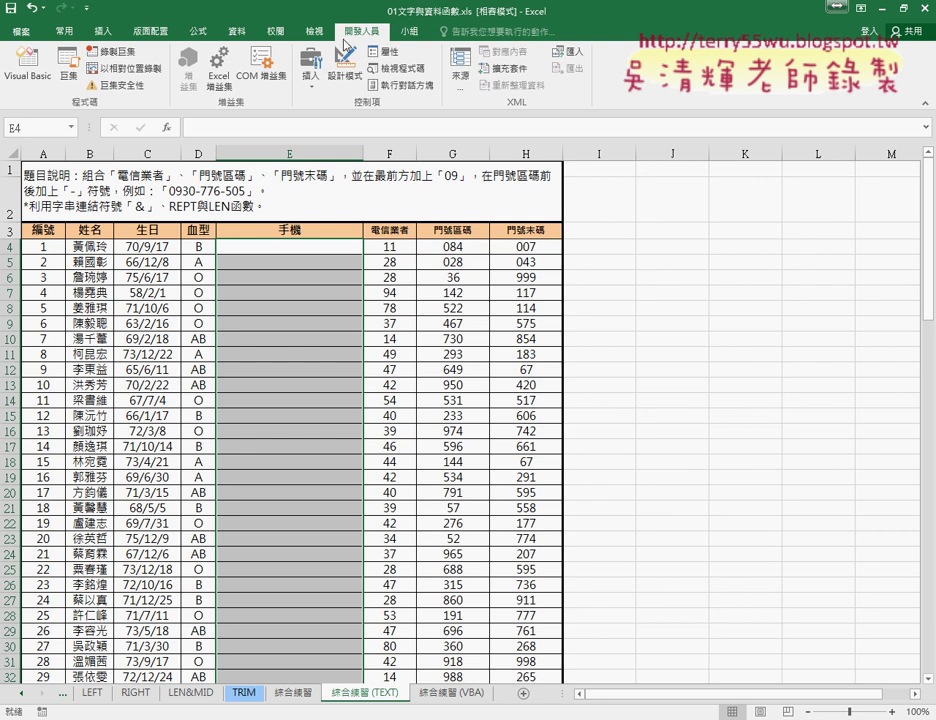
pyautogui.click(311, 80)
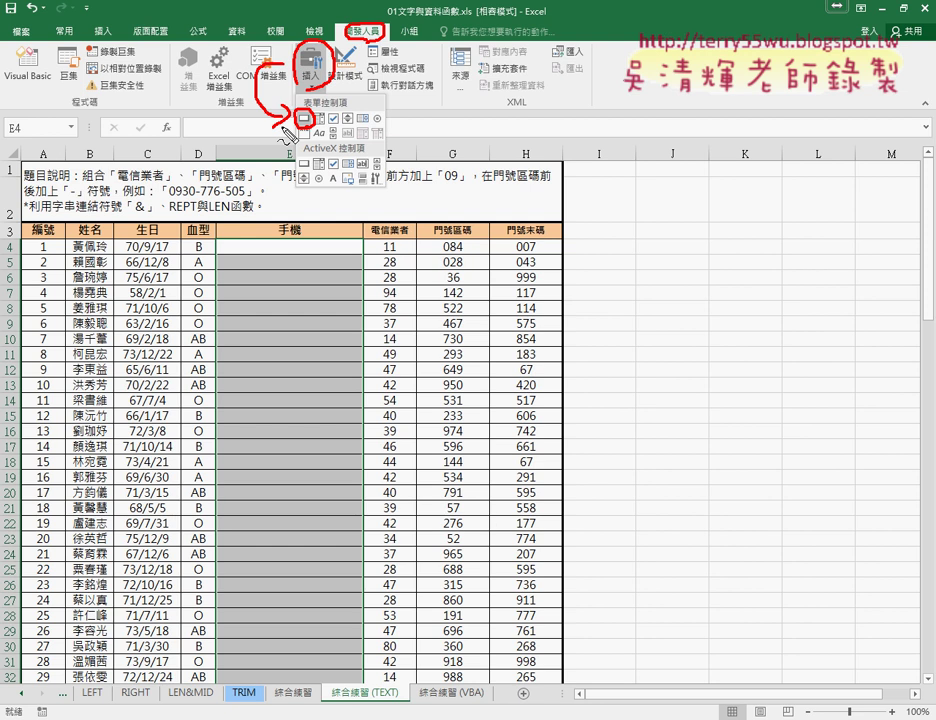
# Draw a Form Control button over I4:K5, to the right of the table.
pyautogui.click(286, 130)
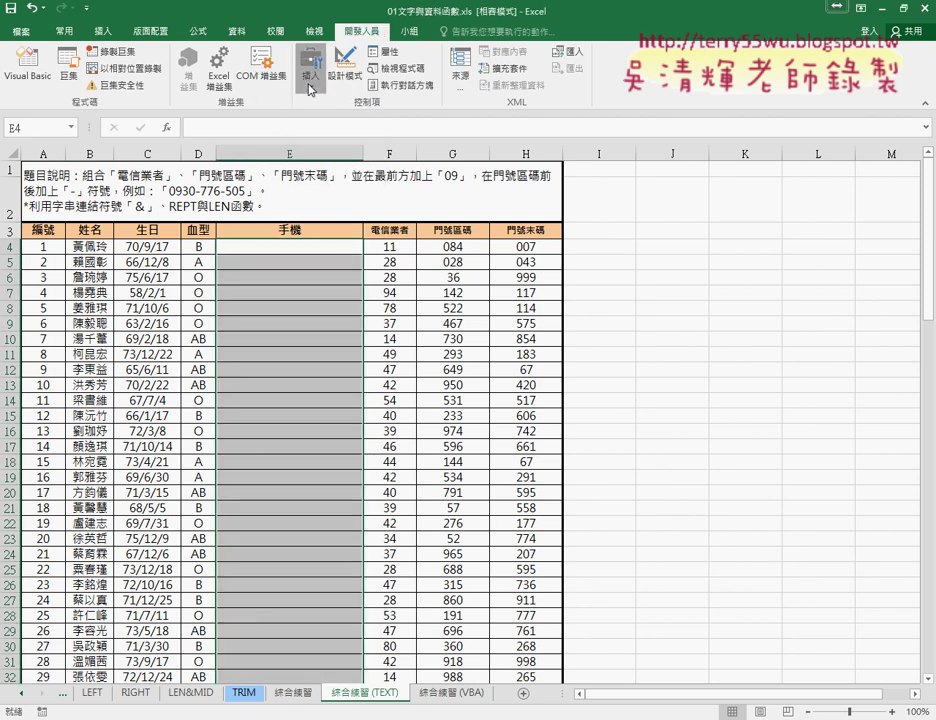
pyautogui.click(310, 89)
pyautogui.click(303, 120)
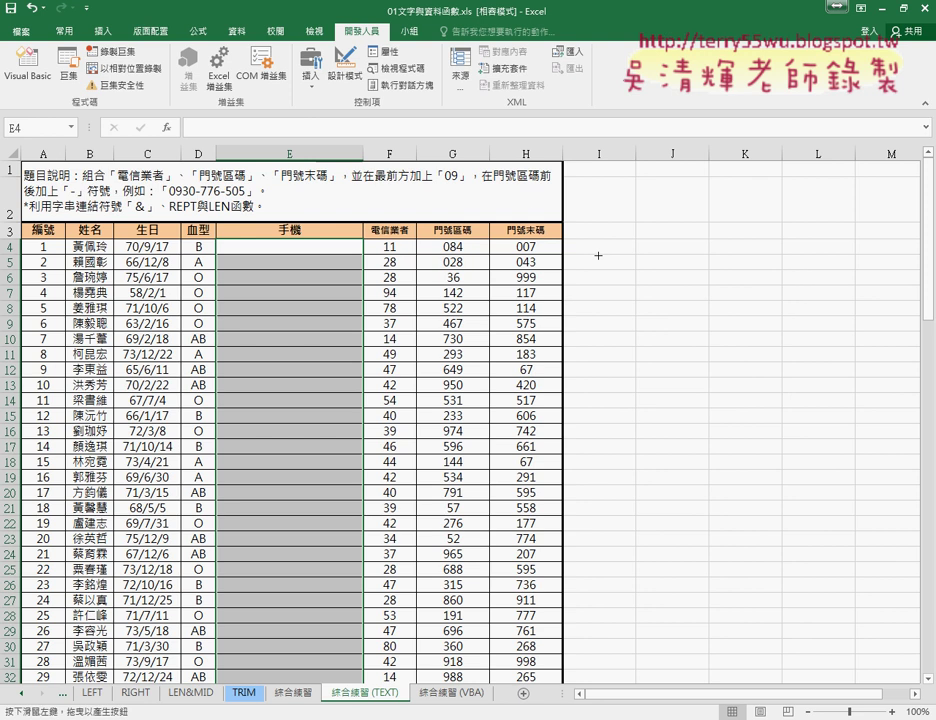
pyautogui.moveTo(596, 235)
pyautogui.mouseDown()
pyautogui.moveTo(757, 280)
pyautogui.moveTo(847, 353)
pyautogui.moveTo(777, 303)
pyautogui.moveTo(775, 285)
pyautogui.moveTo(848, 337)
pyautogui.moveTo(808, 292)
pyautogui.moveTo(785, 286)
pyautogui.mouseUp()
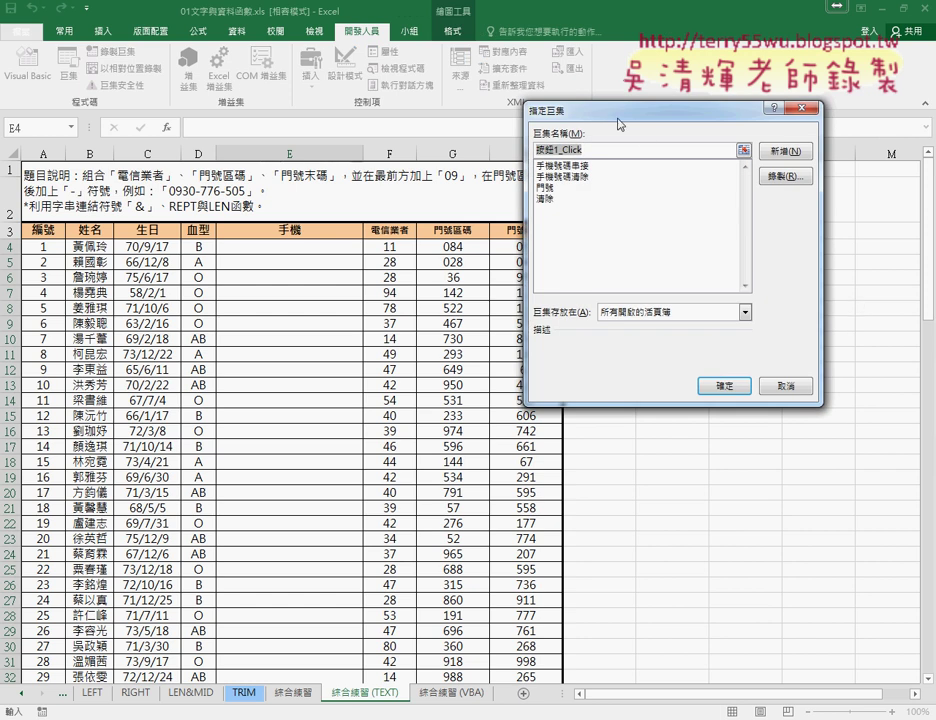
# Assign the 手機號碼串接 macro to the new button, copying the macro name first.
pyautogui.moveTo(619, 124); pyautogui.dragTo(397, 120)
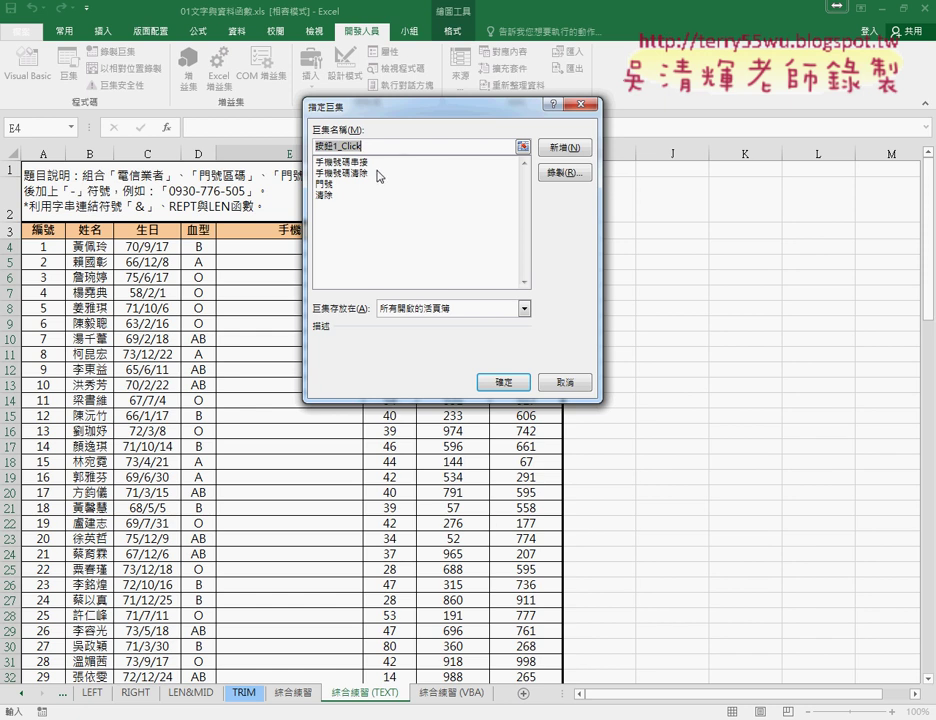
pyautogui.click(352, 162)
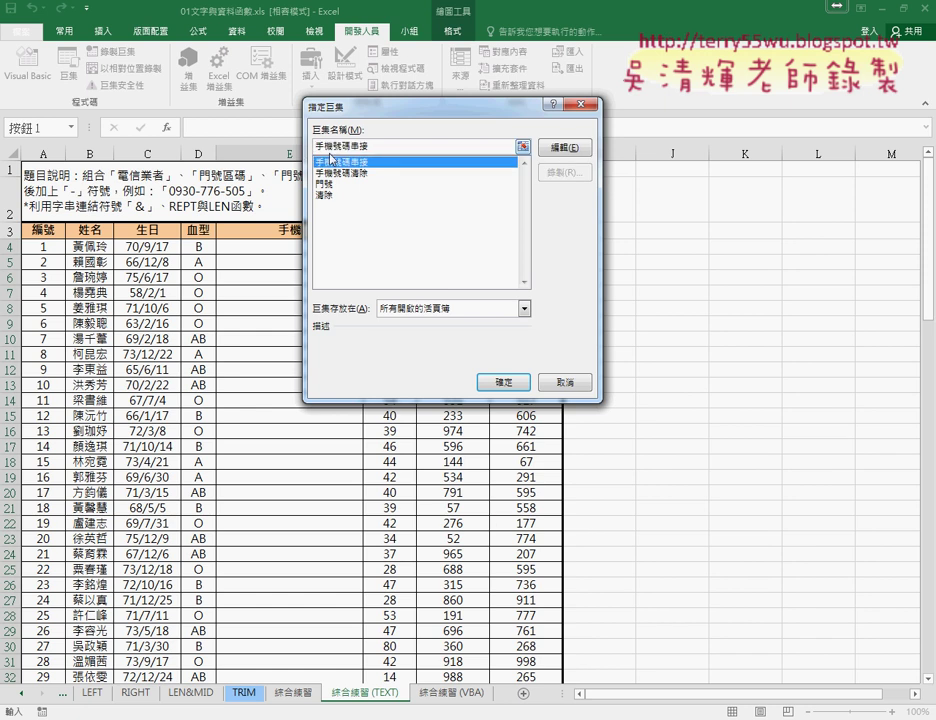
pyautogui.moveTo(372, 147); pyautogui.dragTo(302, 150)
pyautogui.rightClick(346, 147)
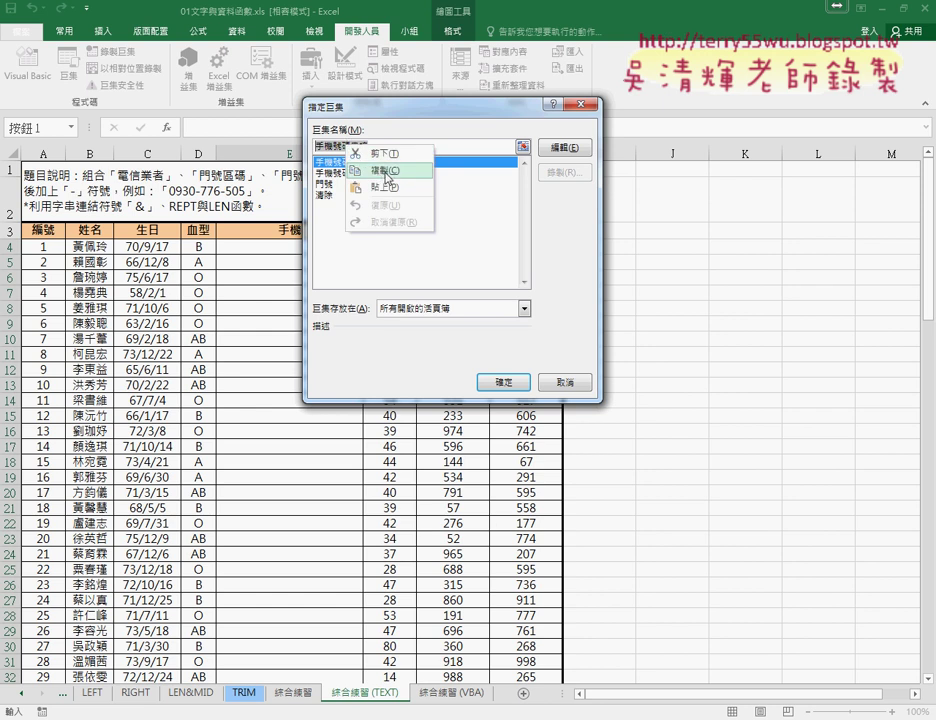
pyautogui.click(388, 176)
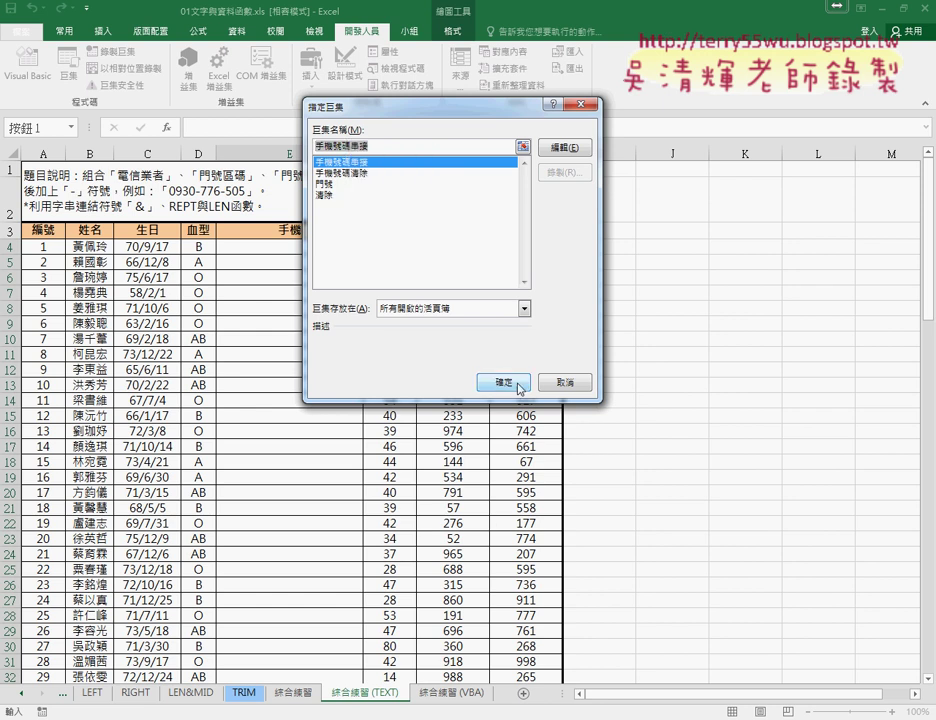
pyautogui.click(519, 384)
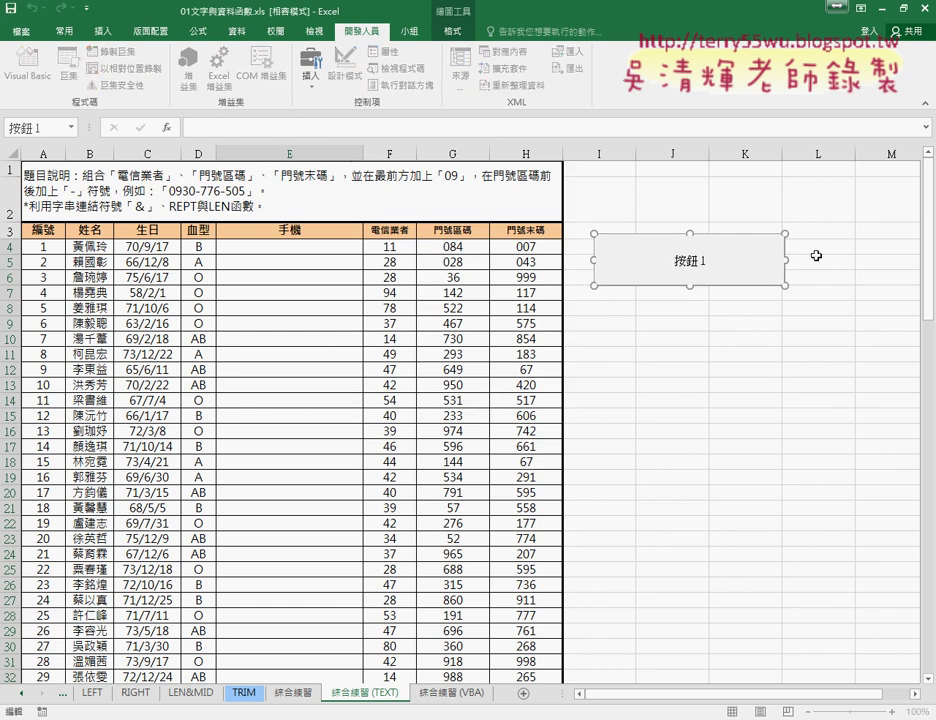
pyautogui.press('Delete')
pyautogui.press('Delete')
pyautogui.write('手機號碼串接')
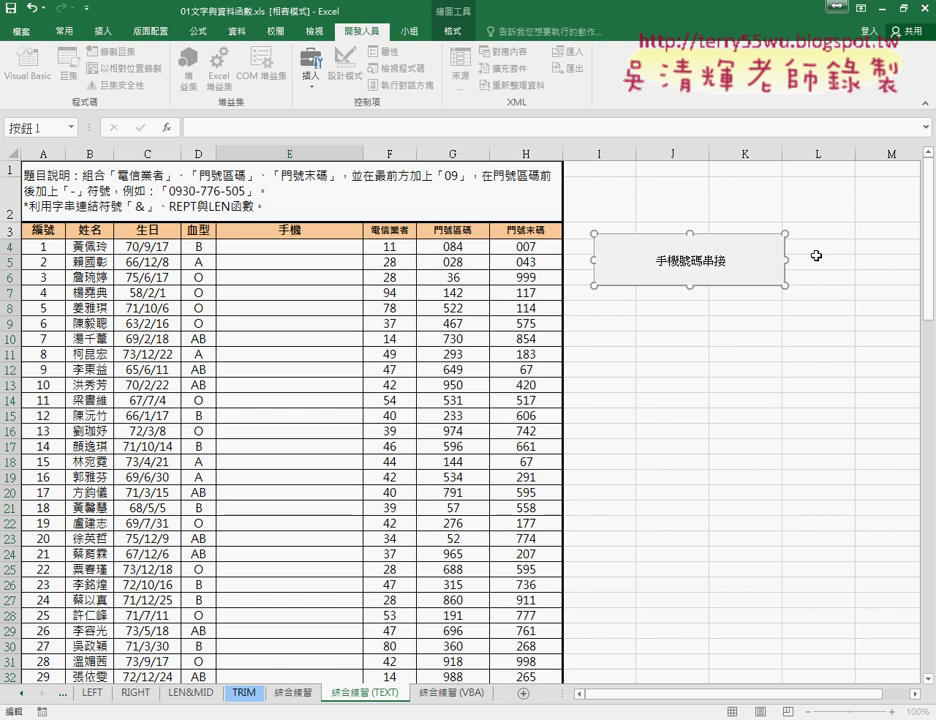
pyautogui.click(783, 367)
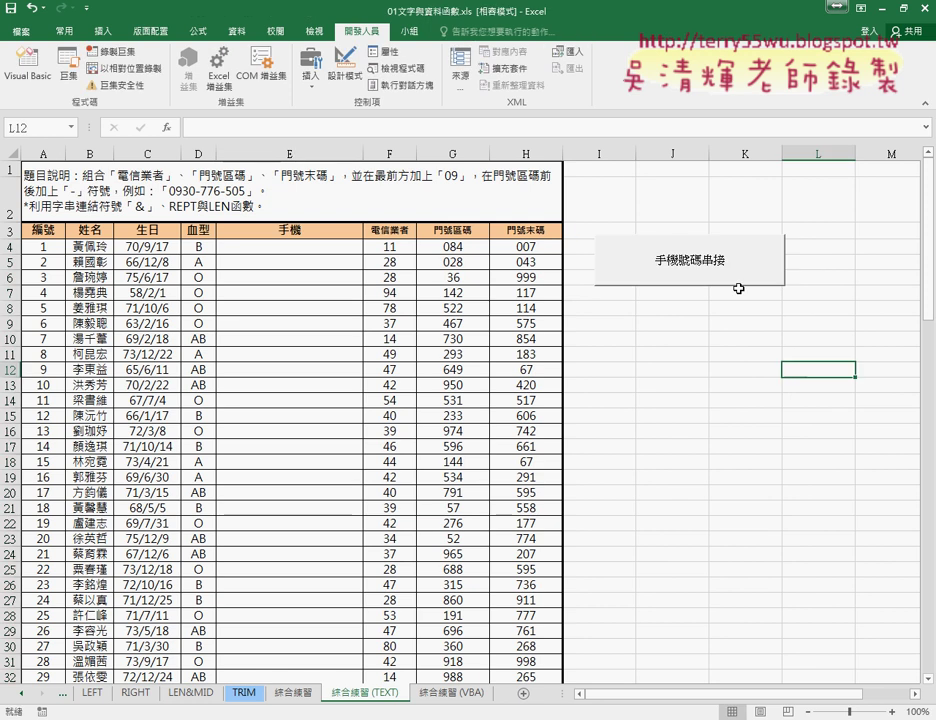
pyautogui.click(727, 275)
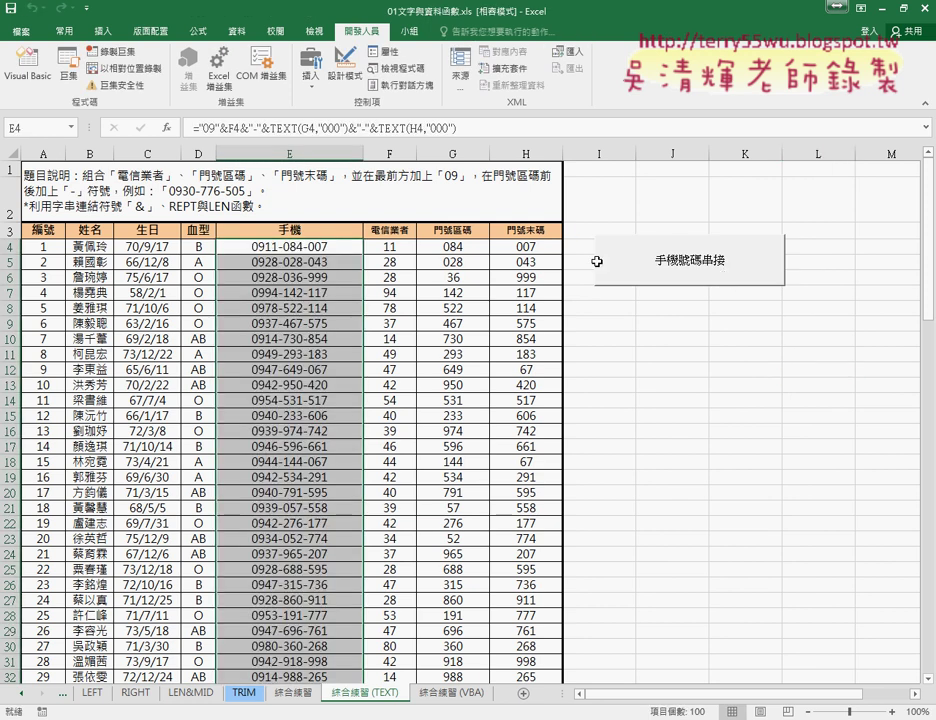
# Draw a second Form Control button below the first one.
pyautogui.click(311, 68)
pyautogui.click(303, 122)
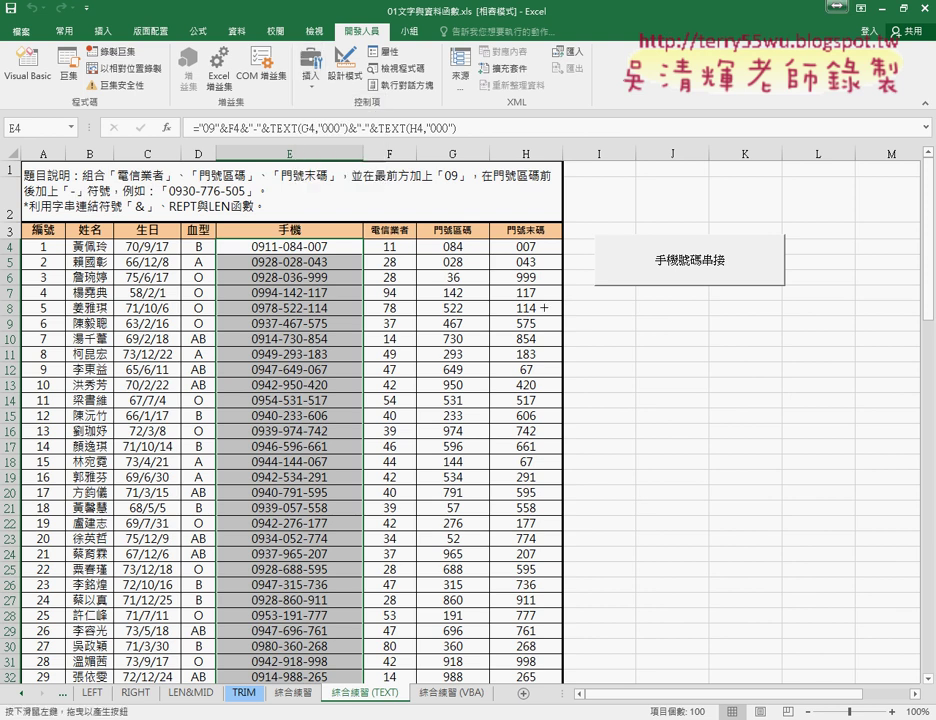
pyautogui.moveTo(593, 296); pyautogui.dragTo(795, 363)
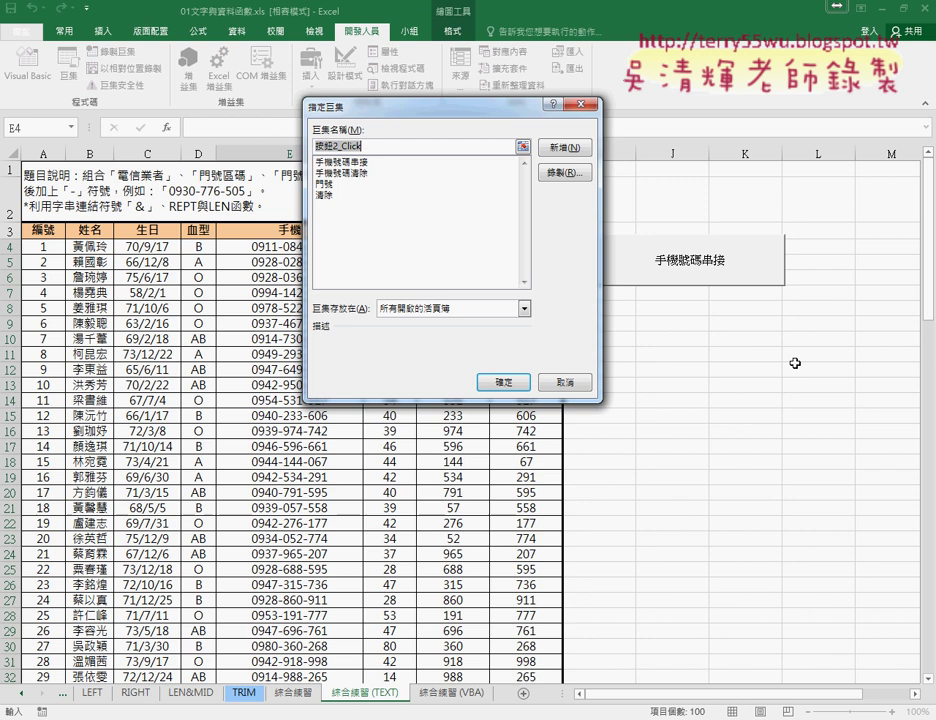
# Assign 手機號碼清除 to the trial second button, shrink it, then delete it.
pyautogui.click(372, 174)
pyautogui.rightClick(318, 150)
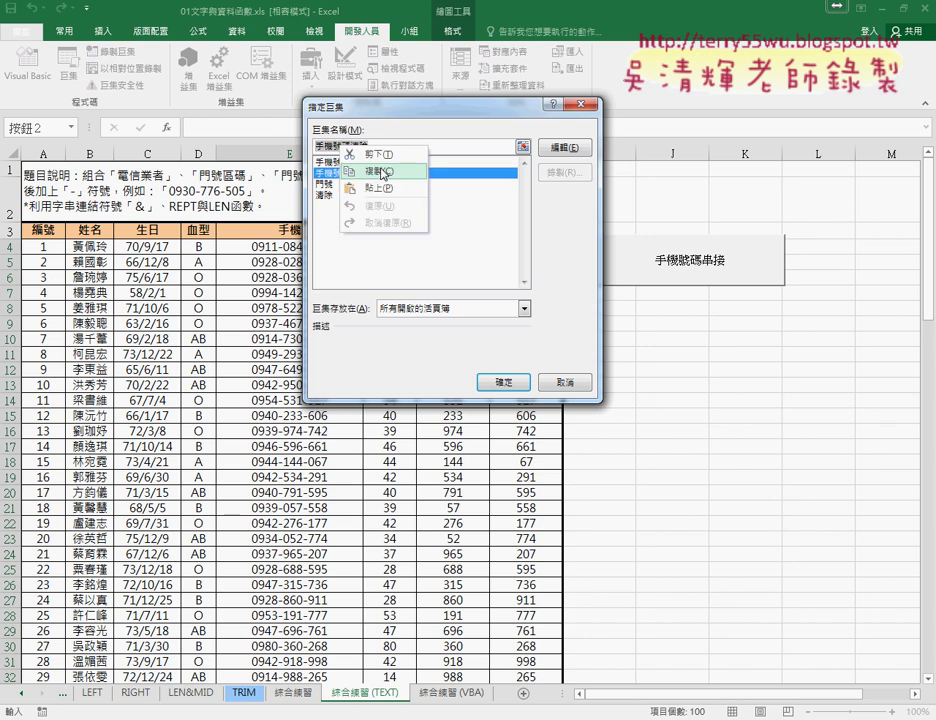
pyautogui.click(505, 382)
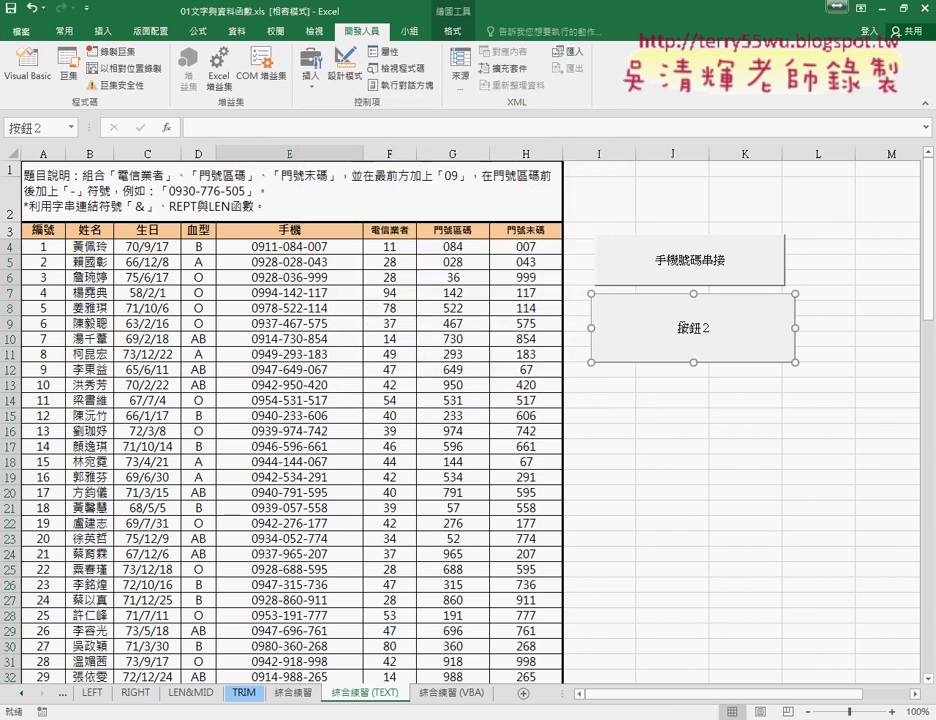
pyautogui.moveTo(795, 364); pyautogui.dragTo(786, 354)
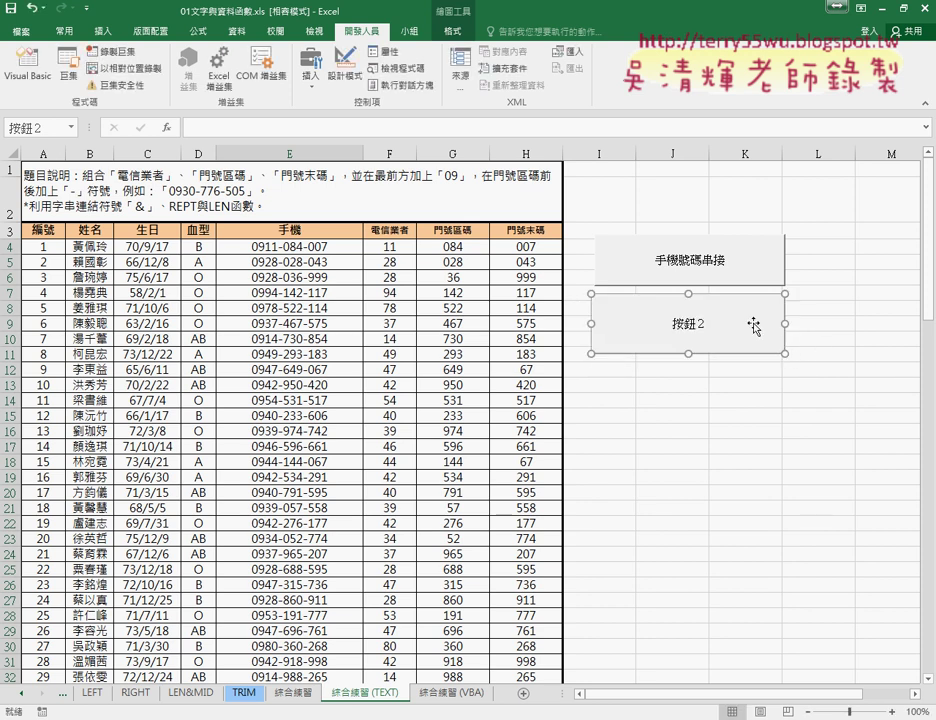
pyautogui.press('Delete')
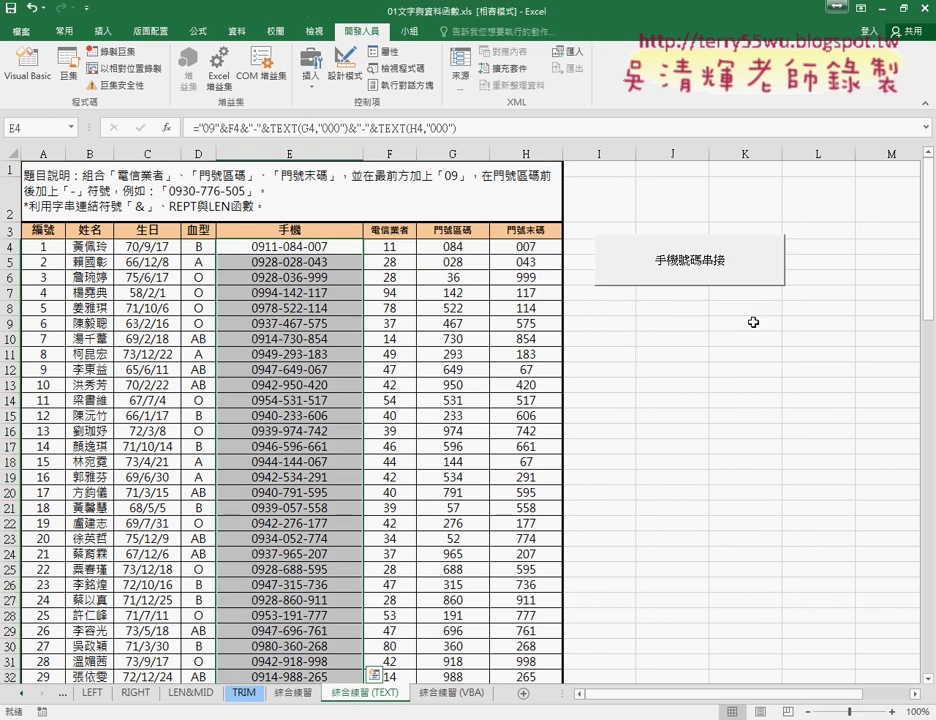
# Copy the 手機號碼串接 button and paste the duplicate at cell I7.
pyautogui.rightClick(716, 272)
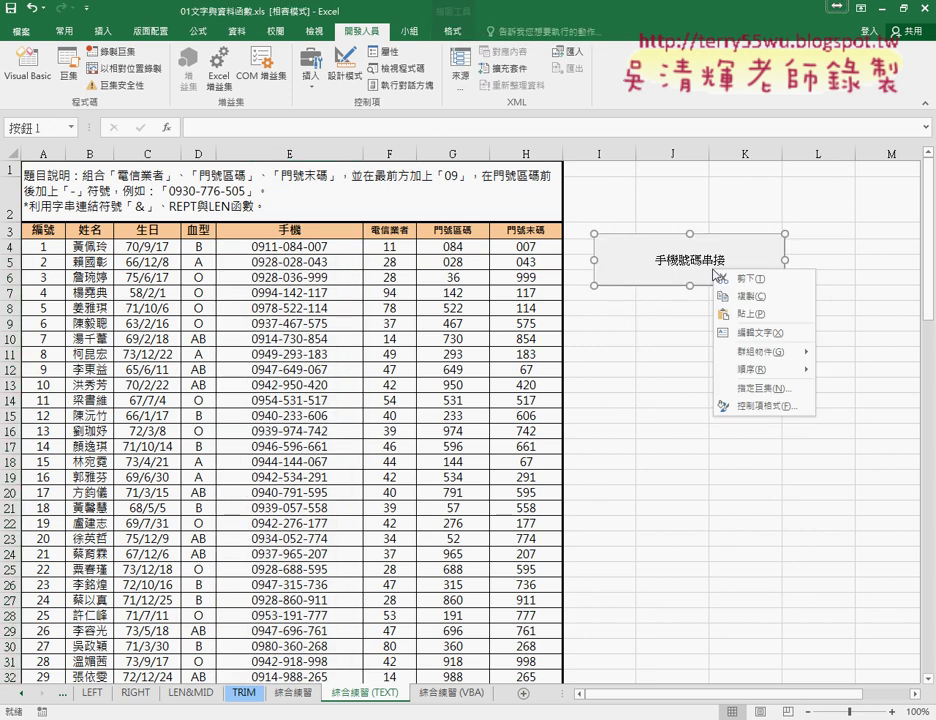
pyautogui.click(741, 300)
pyautogui.click(606, 294)
pyautogui.rightClick(612, 294)
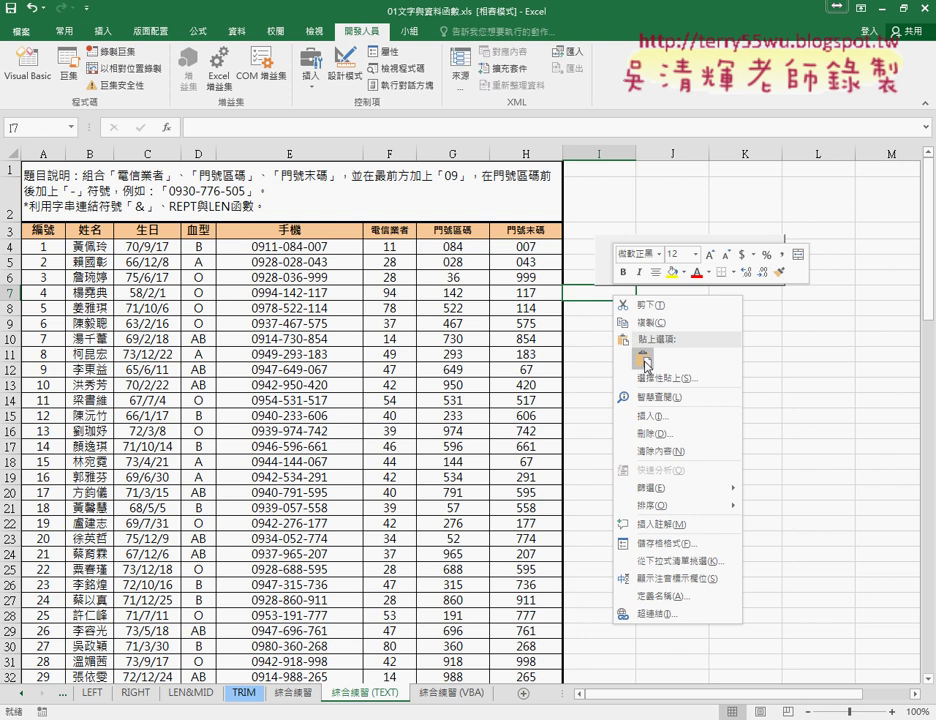
pyautogui.click(645, 359)
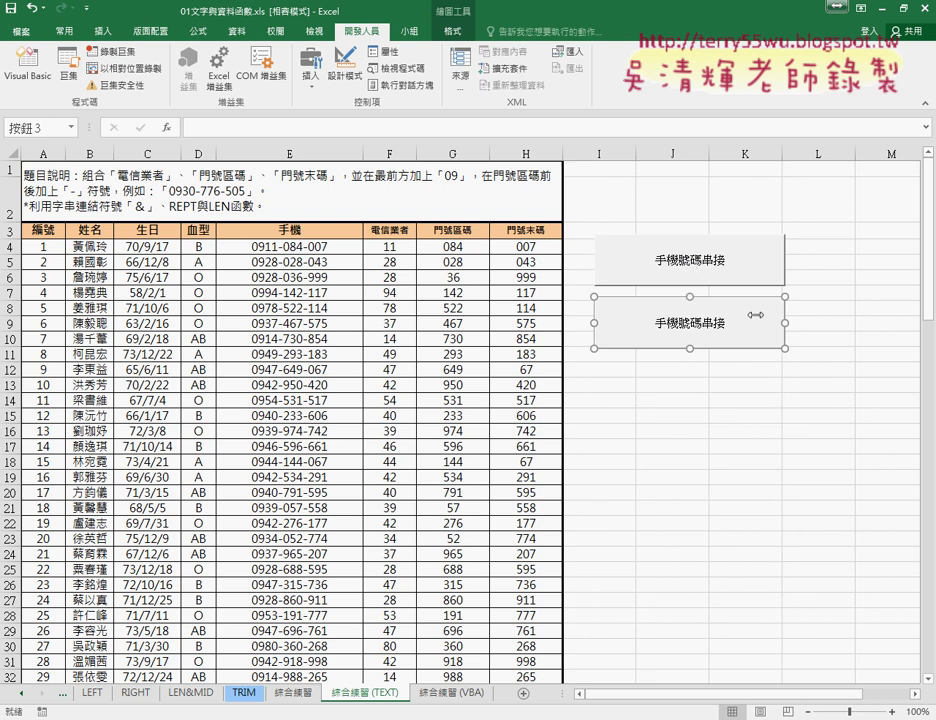
pyautogui.click(800, 345)
# Assign the 手機號碼清除 macro to the pasted button, copying the macro name along the way.
pyautogui.rightClick(688, 318)
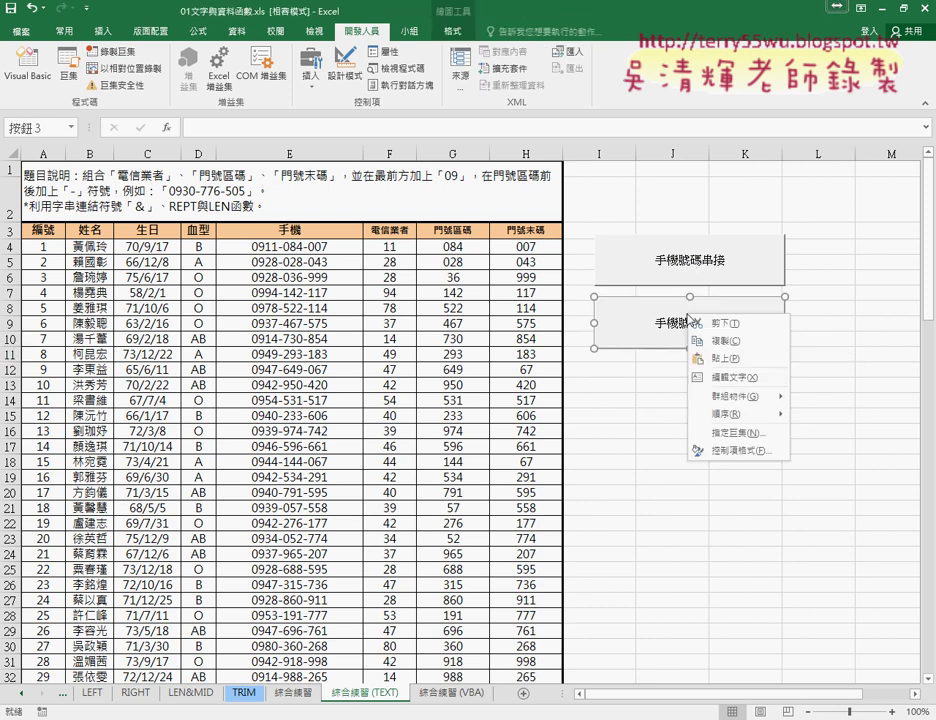
pyautogui.click(724, 436)
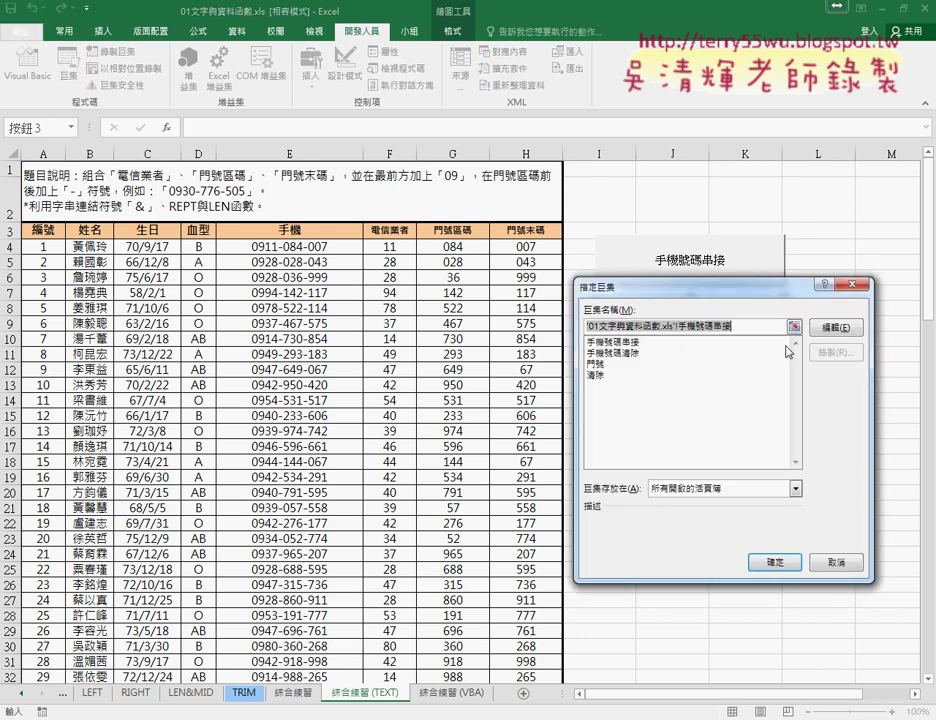
pyautogui.click(605, 353)
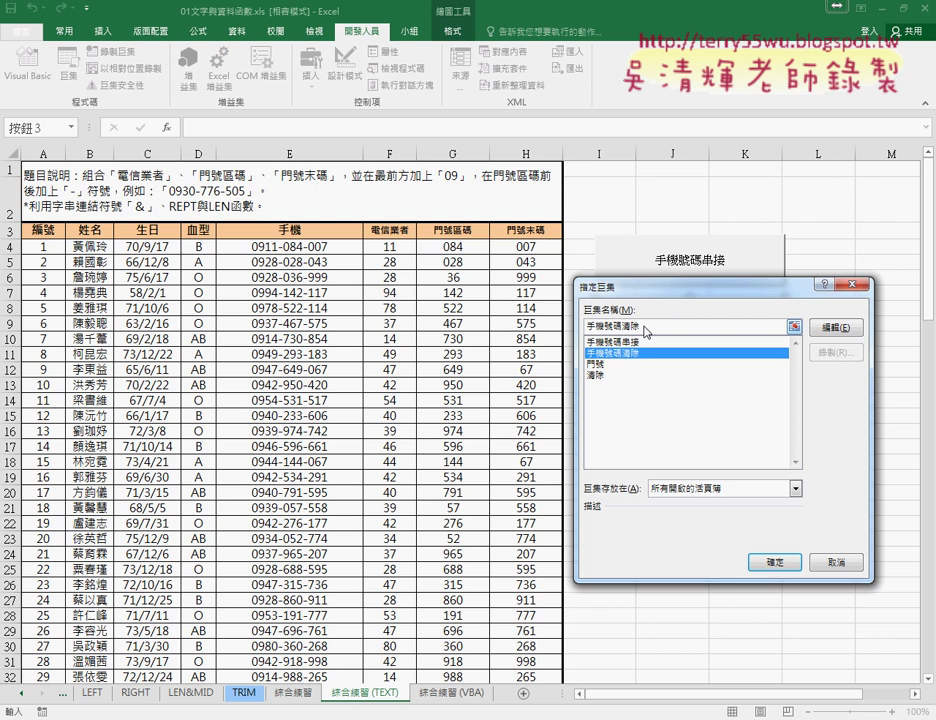
pyautogui.moveTo(647, 333); pyautogui.dragTo(582, 331)
pyautogui.rightClick(635, 334)
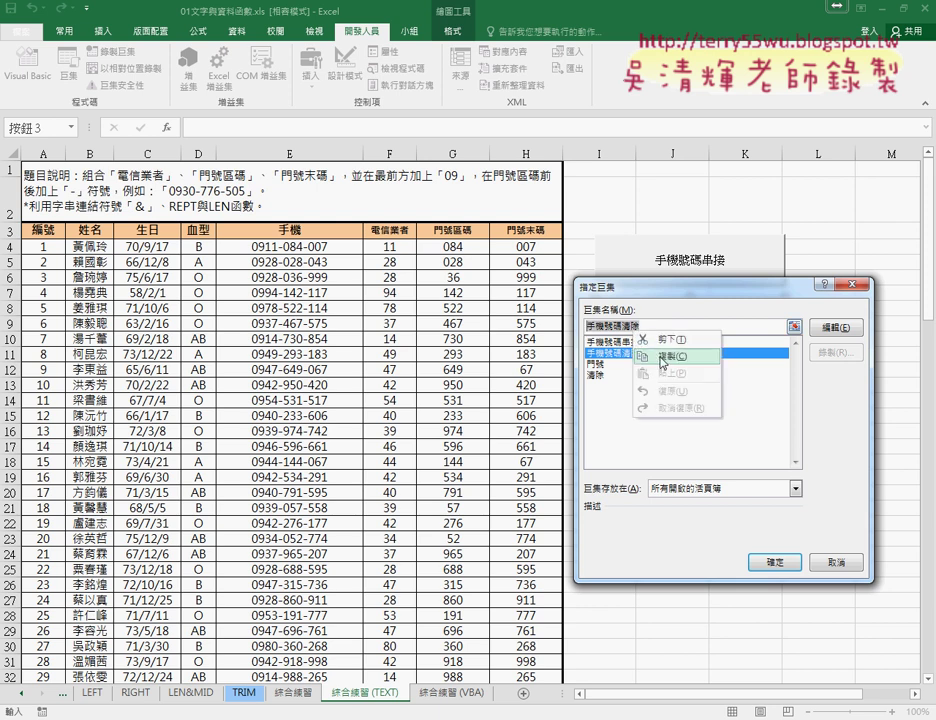
pyautogui.click(661, 359)
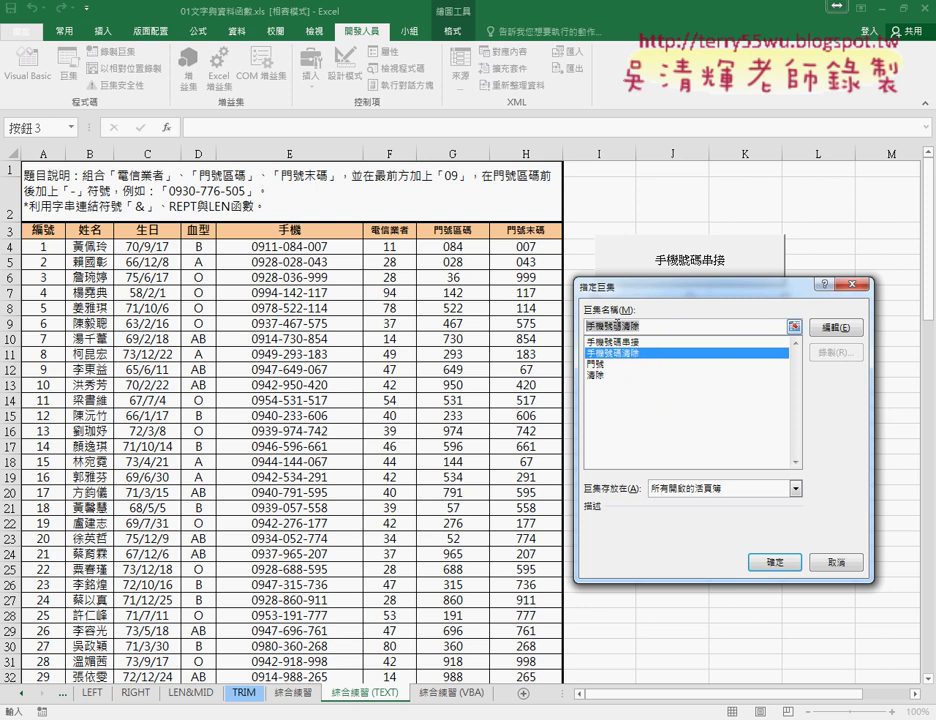
pyautogui.click(775, 562)
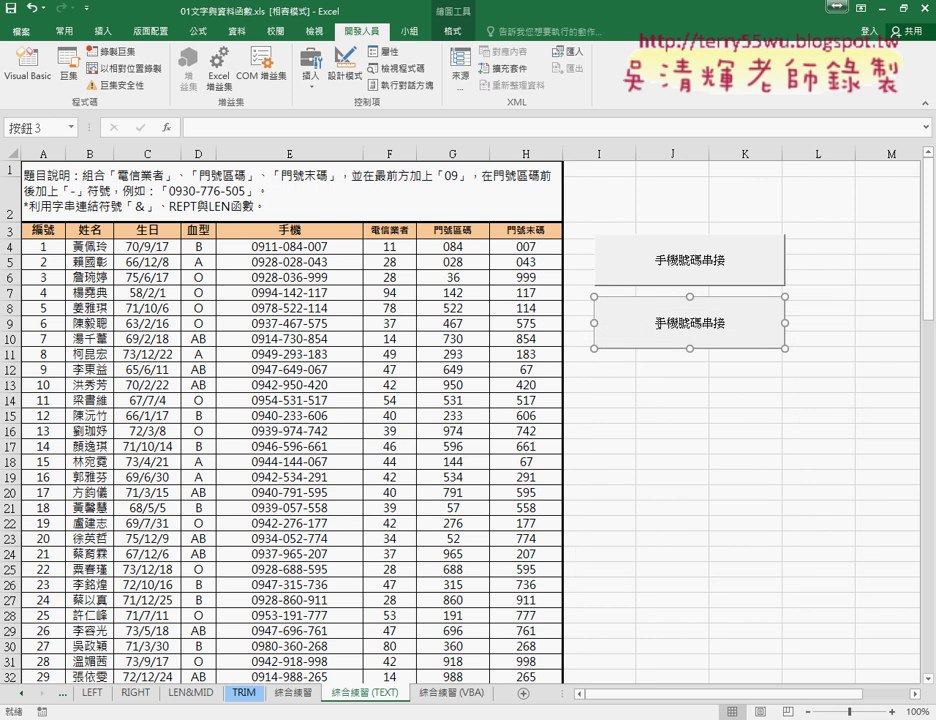
# Change the copied button's caption to 手機號碼清除.
pyautogui.doubleClick(742, 340)
pyautogui.press('BackSpace')
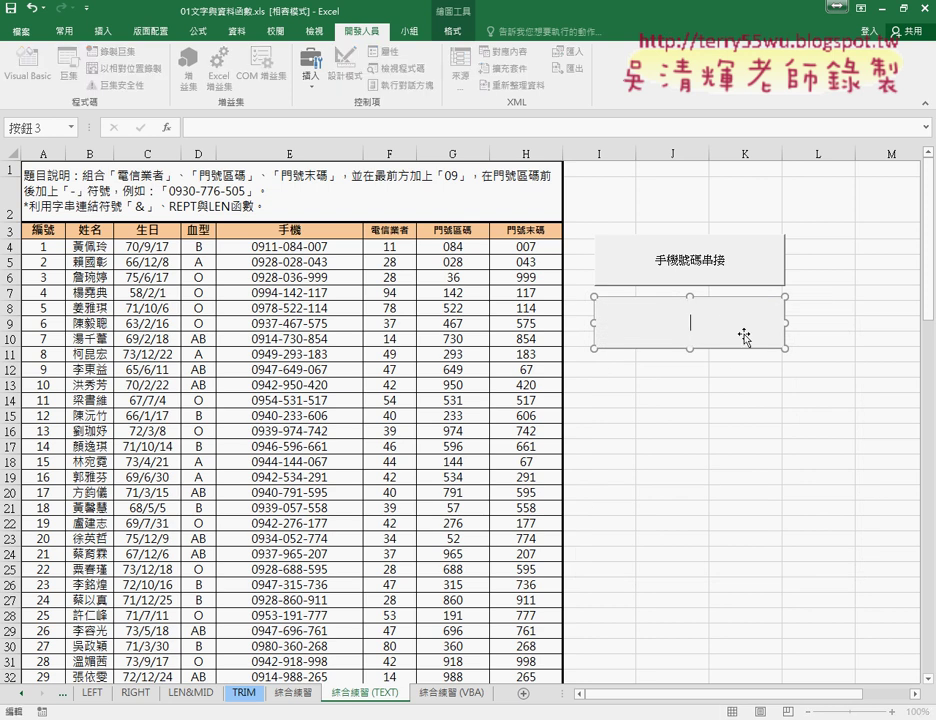
pyautogui.write('手機號碼清除')
pyautogui.click(745, 477)
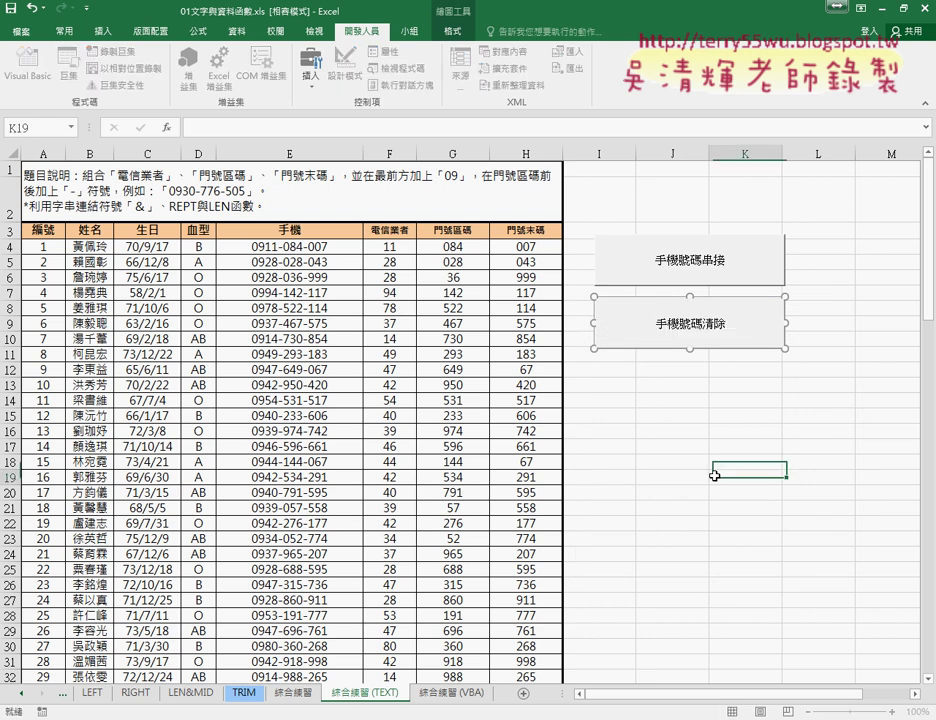
# Test both buttons by clearing and refilling column E twice, then open the Macro list.
pyautogui.click(693, 325)
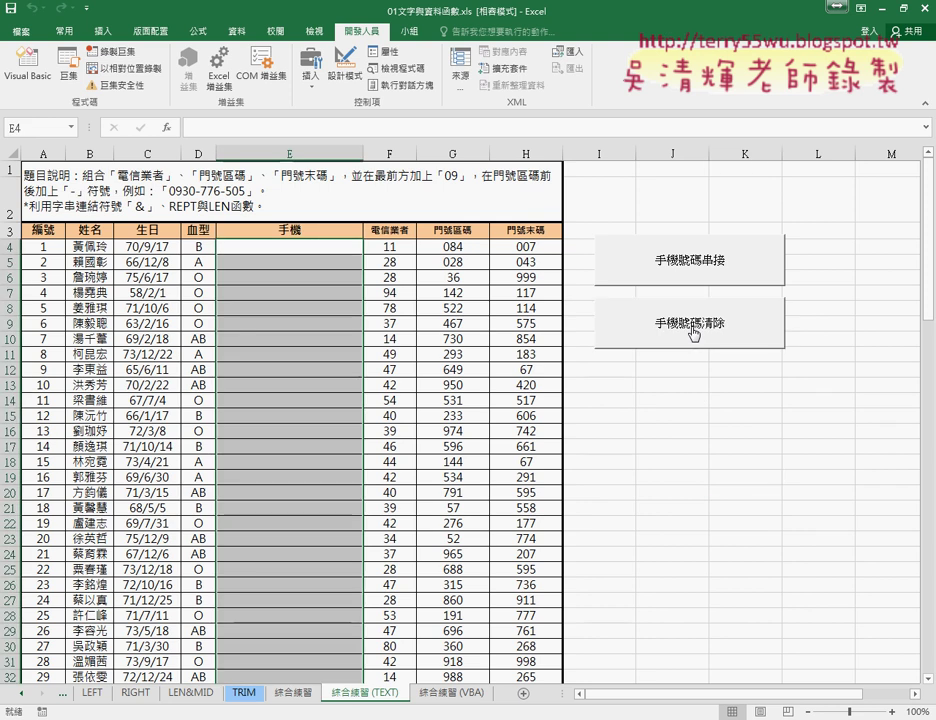
pyautogui.click(697, 266)
pyautogui.click(692, 327)
pyautogui.click(700, 270)
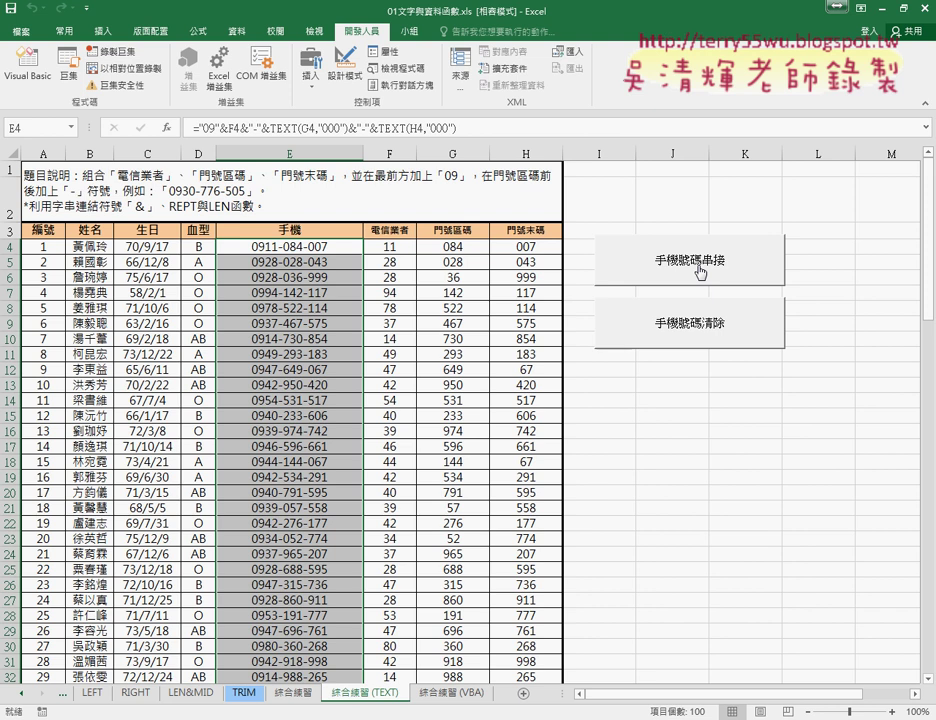
pyautogui.click(66, 62)
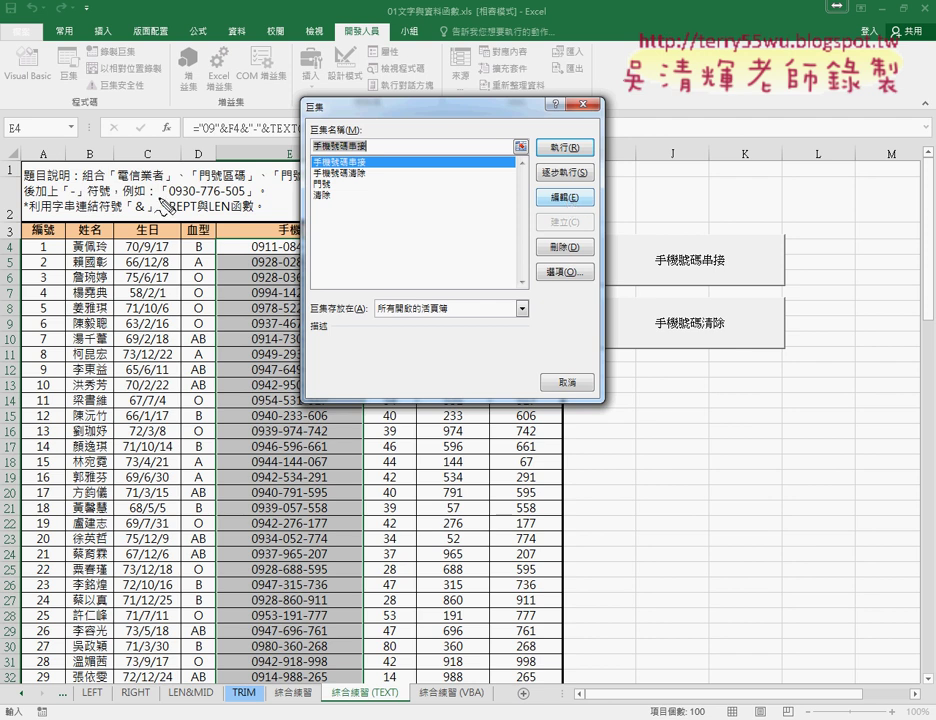
pyautogui.moveTo(37, 86)
pyautogui.mouseDown()
pyautogui.moveTo(40, 48)
pyautogui.moveTo(72, 60)
pyautogui.mouseUp()
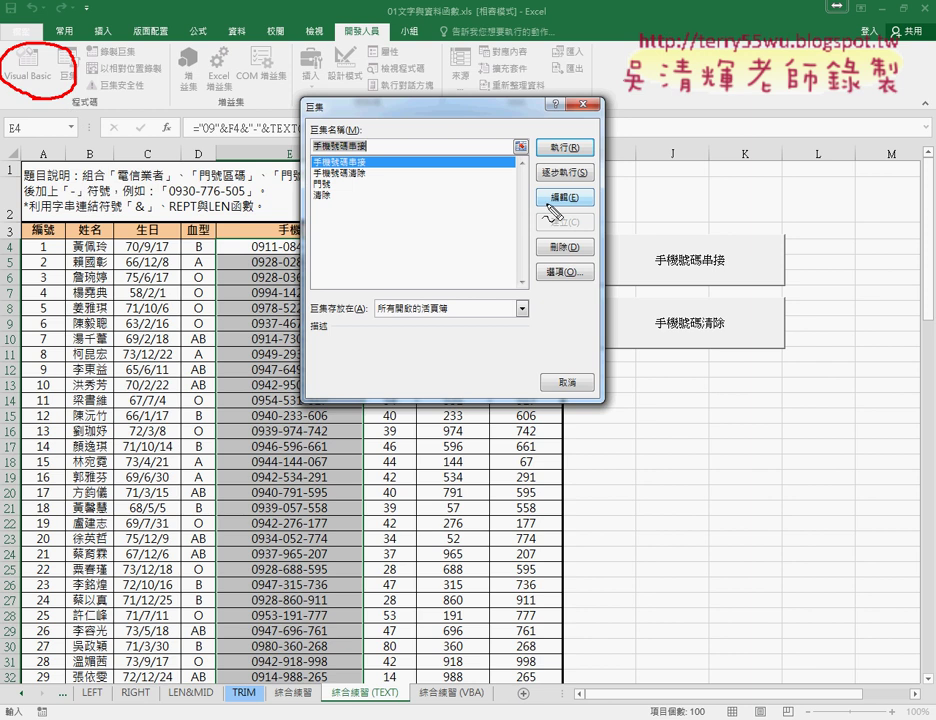
pyautogui.moveTo(590, 188); pyautogui.dragTo(578, 212)
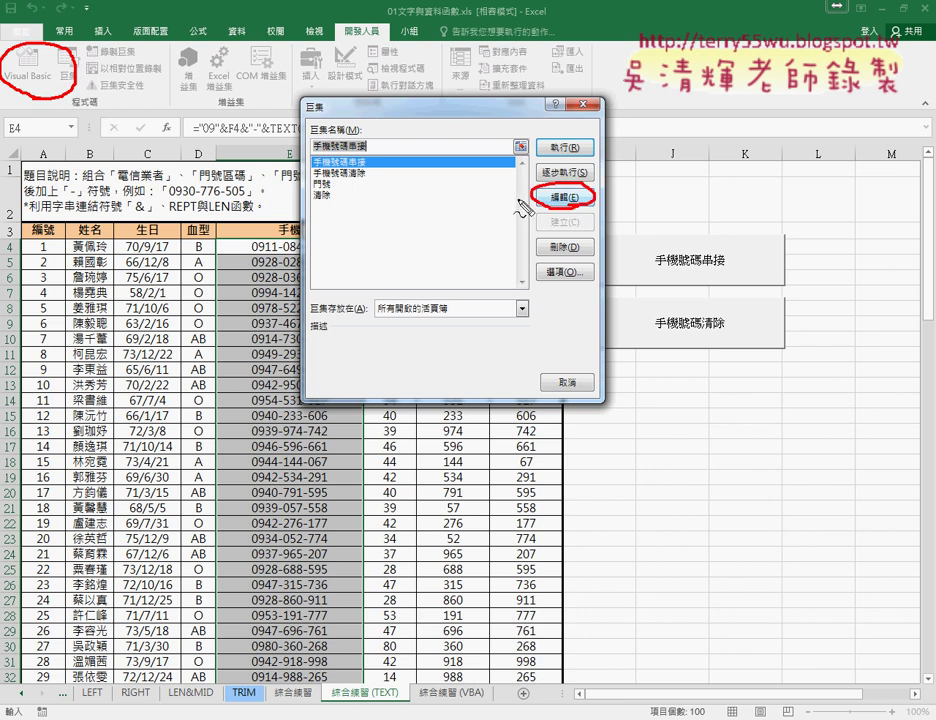
pyautogui.press('Escape')
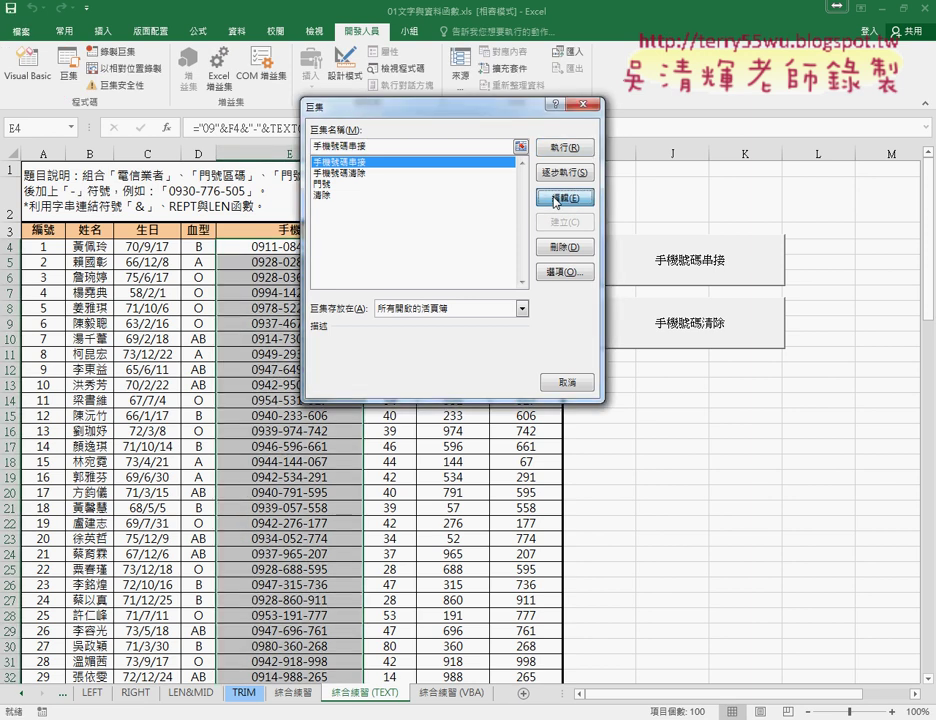
pyautogui.click(556, 201)
pyautogui.click(68, 62)
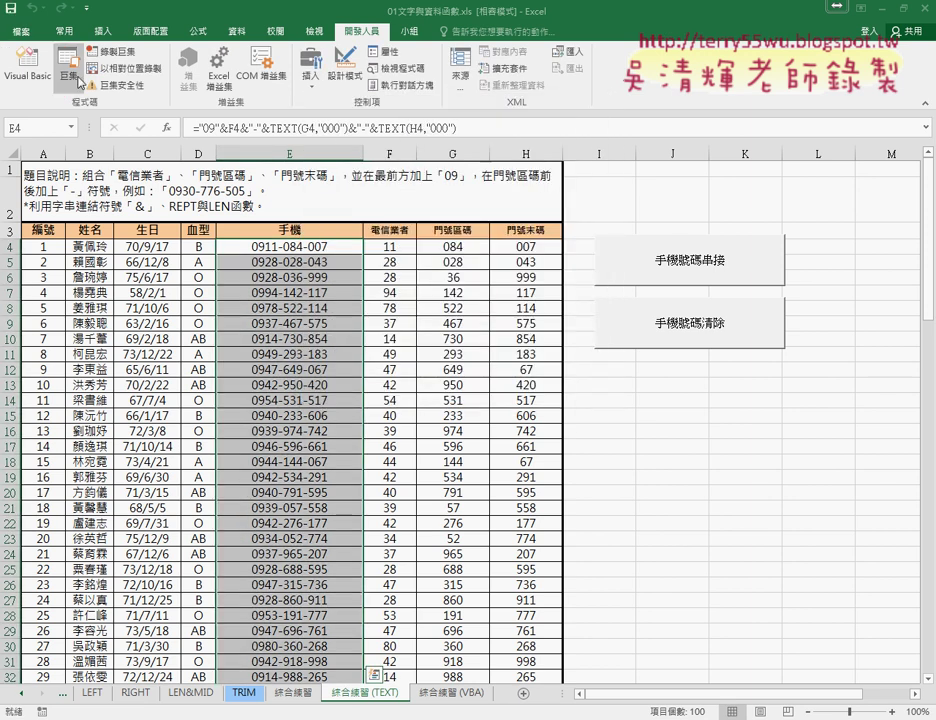
# Open the 手機號碼串接 macro in the VBA editor and restore the editor to a smaller window.
pyautogui.click(563, 201)
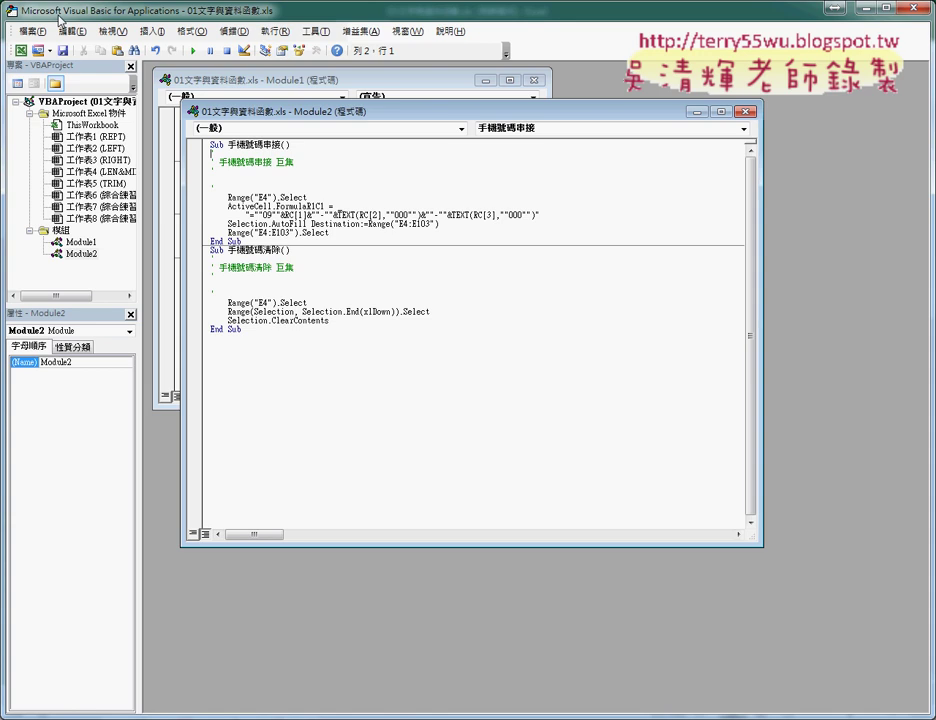
pyautogui.moveTo(45, 15); pyautogui.dragTo(263, 157)
pyautogui.moveTo(370, 169)
pyautogui.mouseDown()
pyautogui.moveTo(276, 79)
pyautogui.moveTo(167, 41)
pyautogui.mouseUp()
# Enlarge the Project pane, select Module2, and maximize its code window.
pyautogui.moveTo(155, 300); pyautogui.dragTo(155, 338)
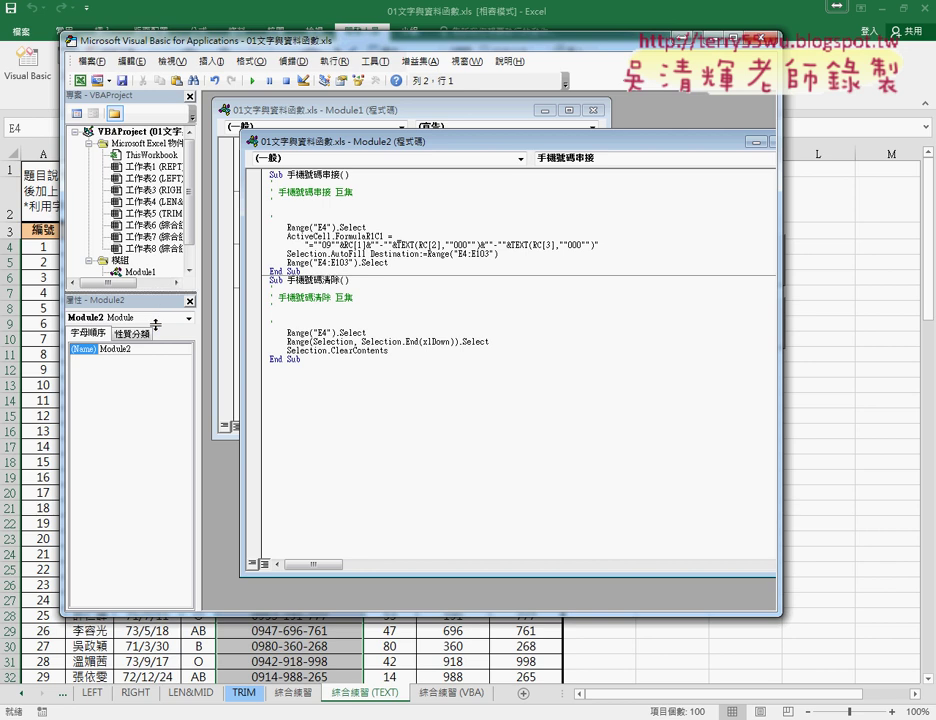
pyautogui.moveTo(199, 285); pyautogui.dragTo(250, 285)
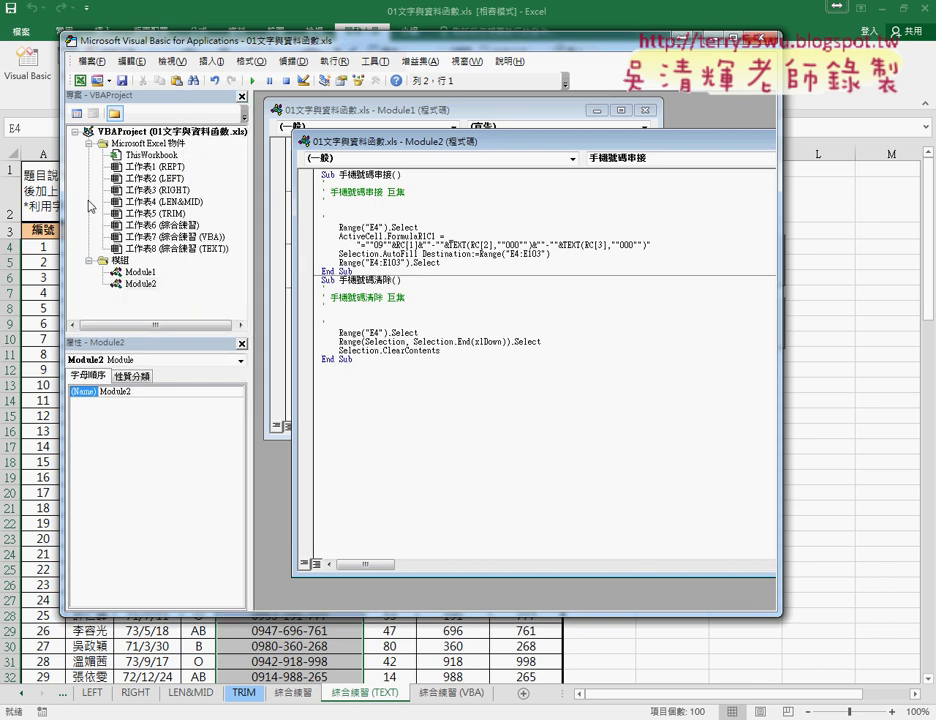
pyautogui.click(124, 284)
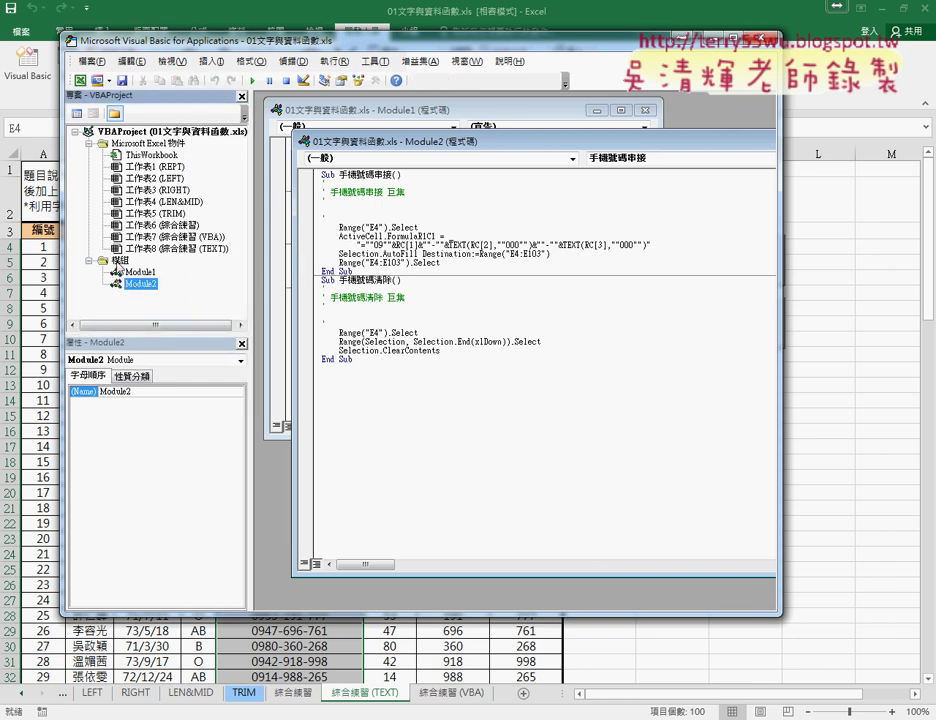
pyautogui.doubleClick(386, 143)
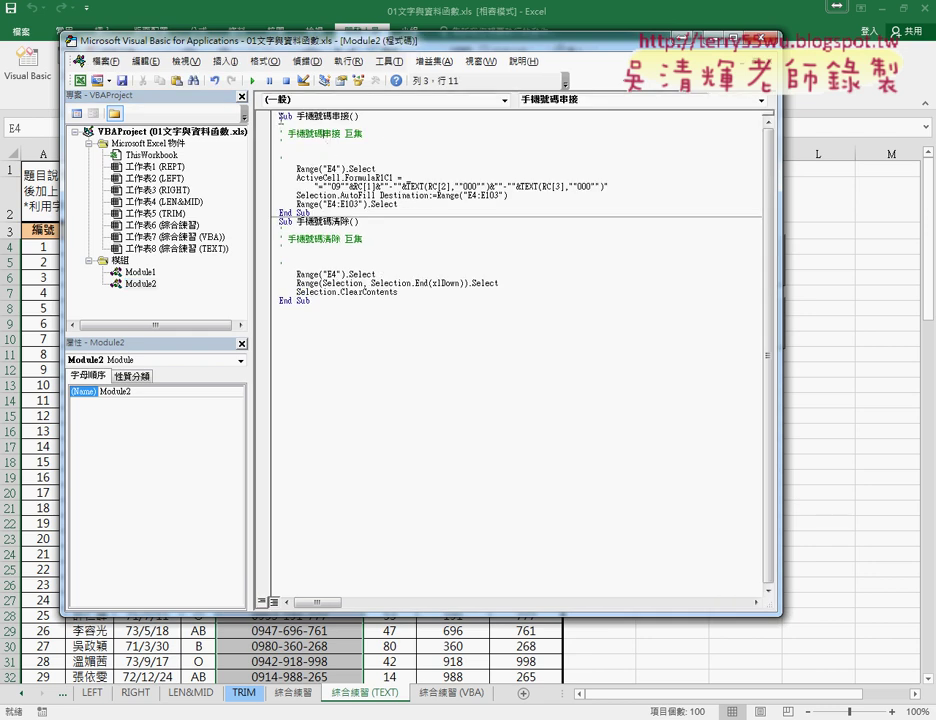
# Highlight the Sub 手機號碼串接() line, the End Sub line, and the macro name.
pyautogui.moveTo(280, 118); pyautogui.dragTo(361, 118)
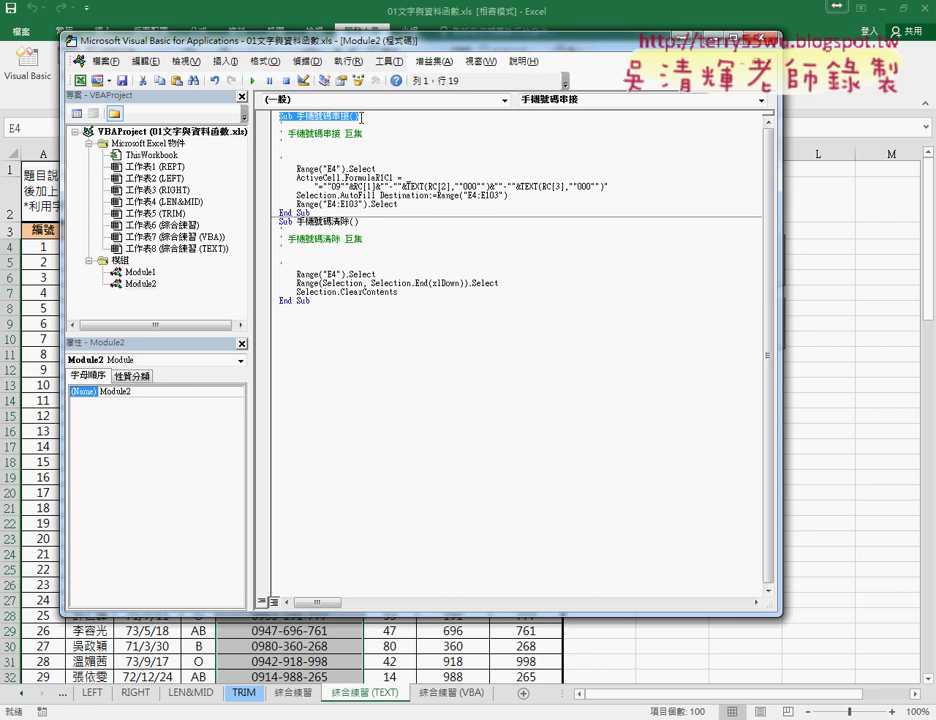
pyautogui.moveTo(319, 213); pyautogui.dragTo(276, 213)
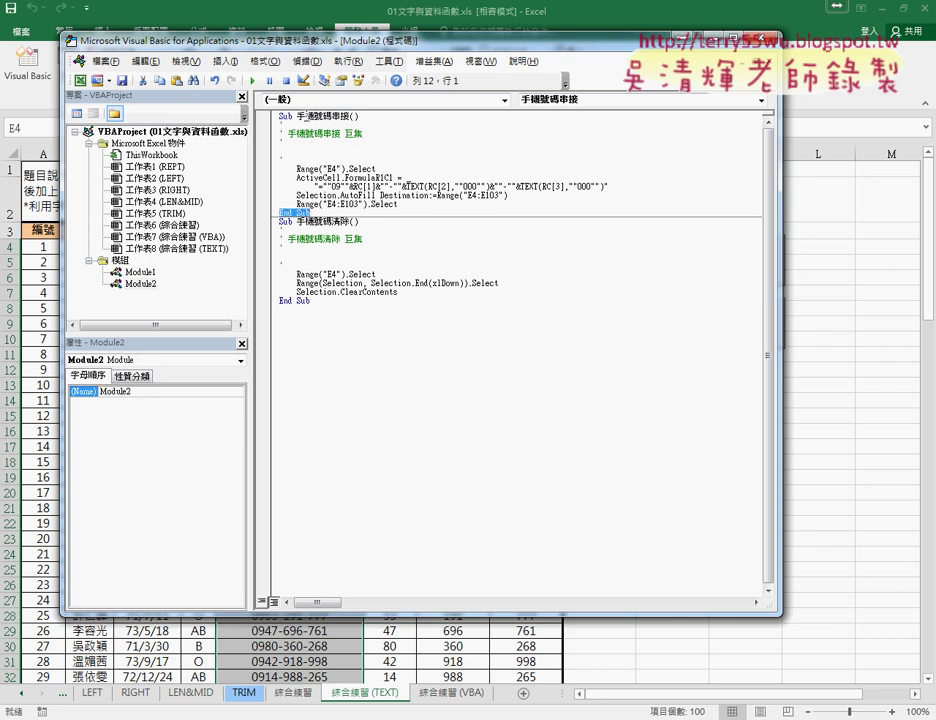
pyautogui.moveTo(297, 117); pyautogui.dragTo(350, 118)
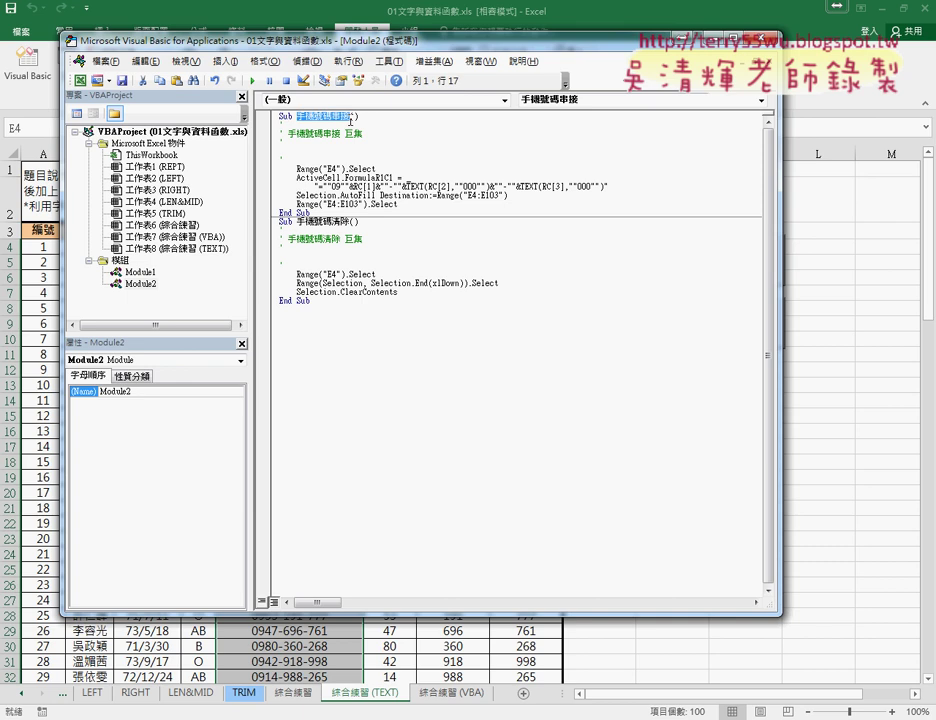
pyautogui.click(346, 167)
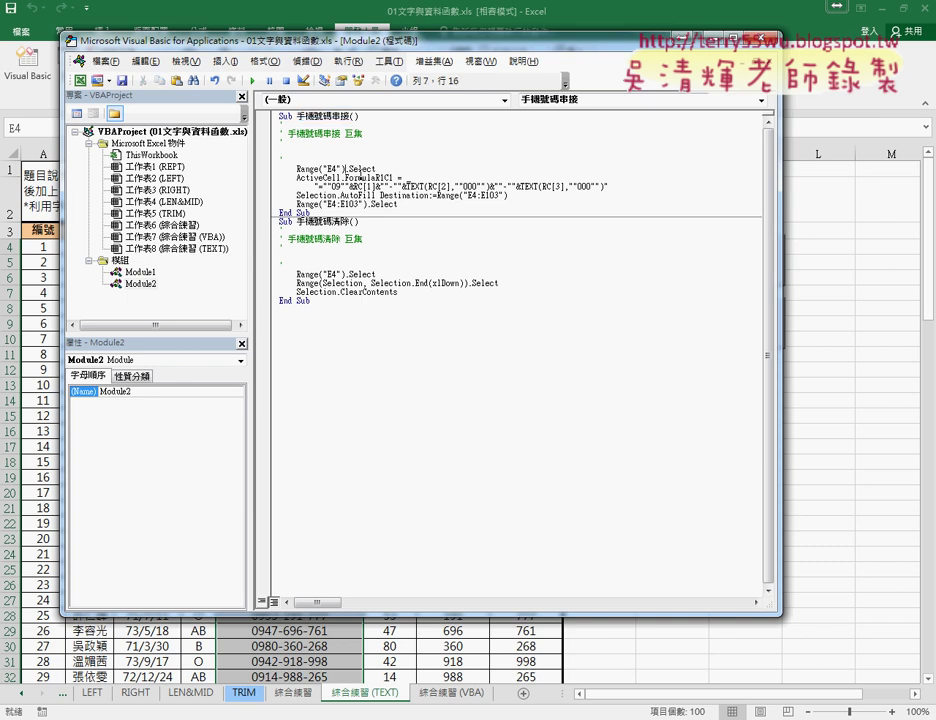
# Replace the recorded comments under Sub 手機號碼串接() with an indented '1. comment.
pyautogui.moveTo(272, 160); pyautogui.dragTo(272, 134)
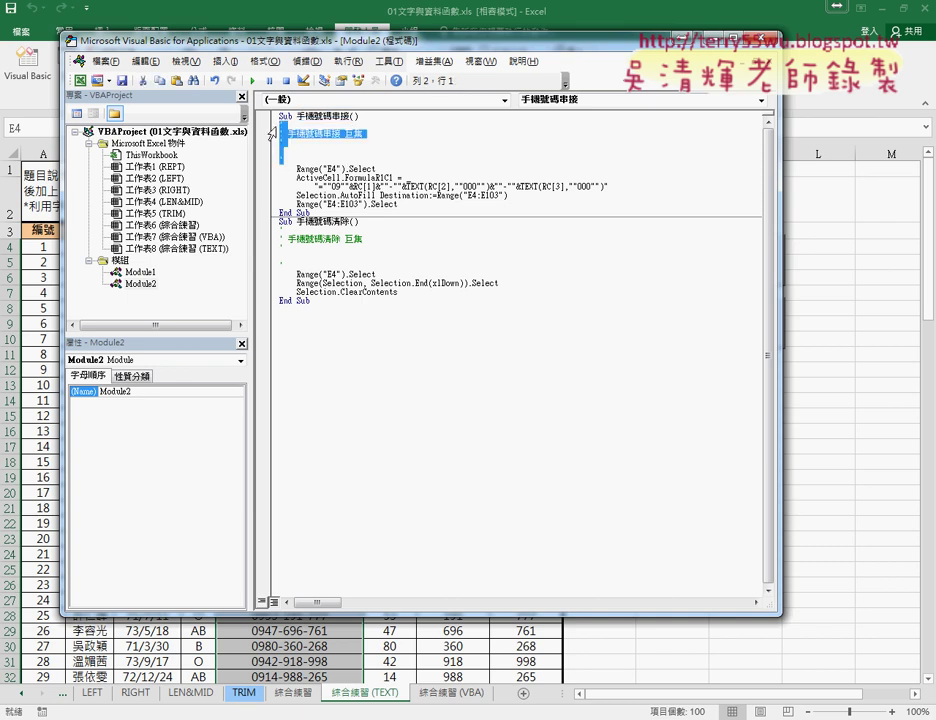
pyautogui.press('Delete')
pyautogui.press('Tab')
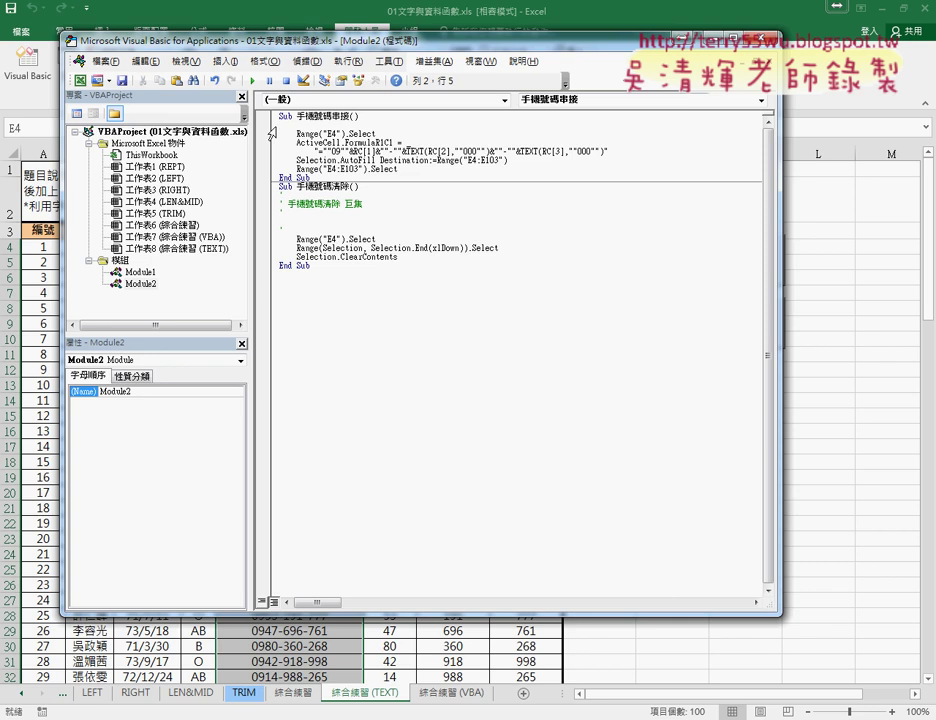
pyautogui.hotkey('ctrl', 'j')
pyautogui.write("'")
pyautogui.write('1.')
pyautogui.moveTo(377, 133); pyautogui.dragTo(296, 134)
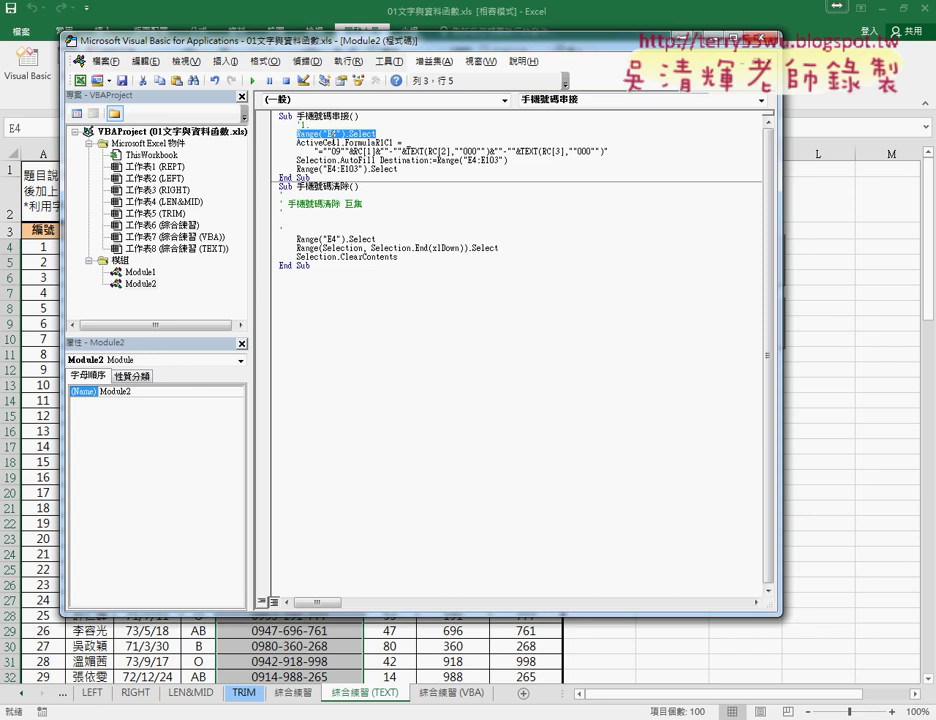
# Add a '2. comment after Range("E4").Select and a '3. comment after the formula line.
pyautogui.click(392, 133)
pyautogui.press('Return')
pyautogui.write("'")
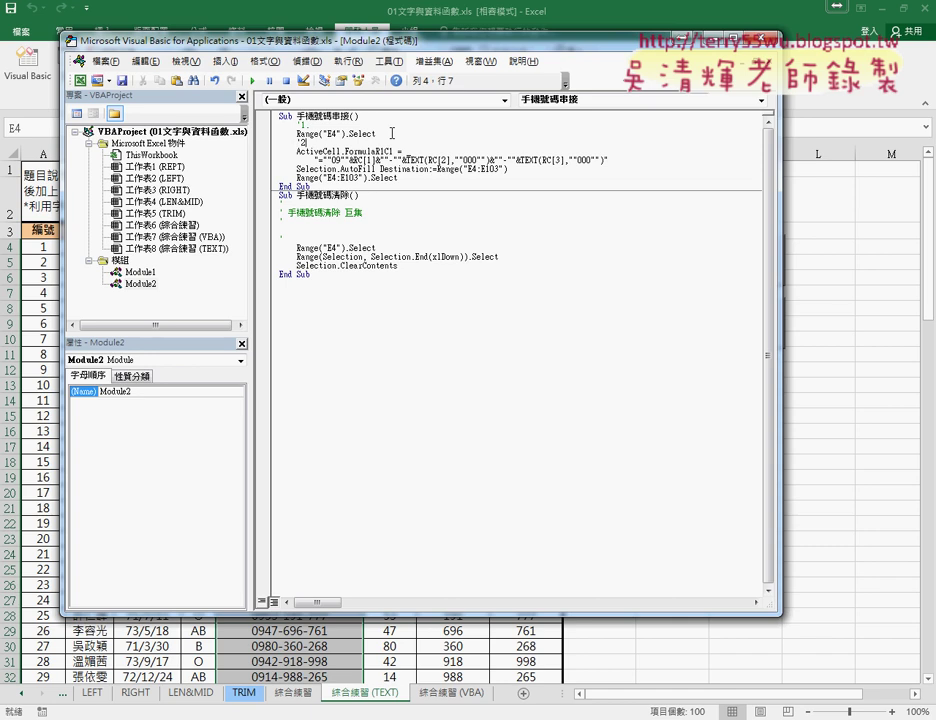
pyautogui.write('2.')
pyautogui.click(642, 161)
pyautogui.press('Return')
pyautogui.write("'3")
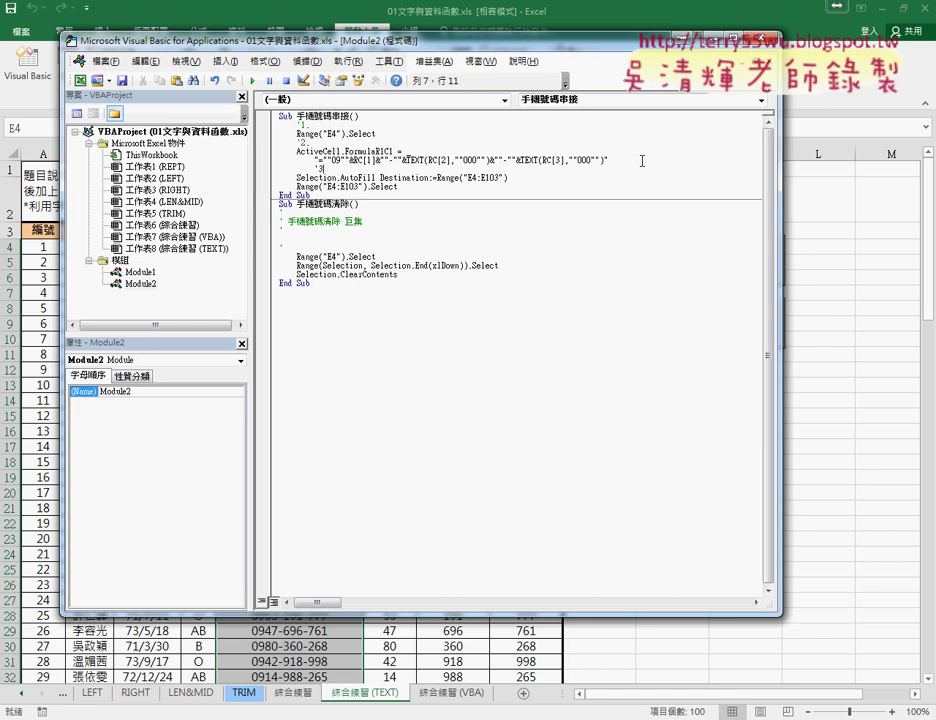
pyautogui.write('.')
pyautogui.press('Left')
pyautogui.press('Left')
pyautogui.press('Left')
pyautogui.press('Left')
pyautogui.press('Left')
pyautogui.press('Left')
pyautogui.press('Left')
# Highlight ("E4").Select, the formula continuation line and AutoFill, then select the 手機號碼清除 comments.
pyautogui.moveTo(376, 133)
pyautogui.mouseDown()
pyautogui.moveTo(297, 133)
pyautogui.moveTo(377, 151)
pyautogui.mouseUp()
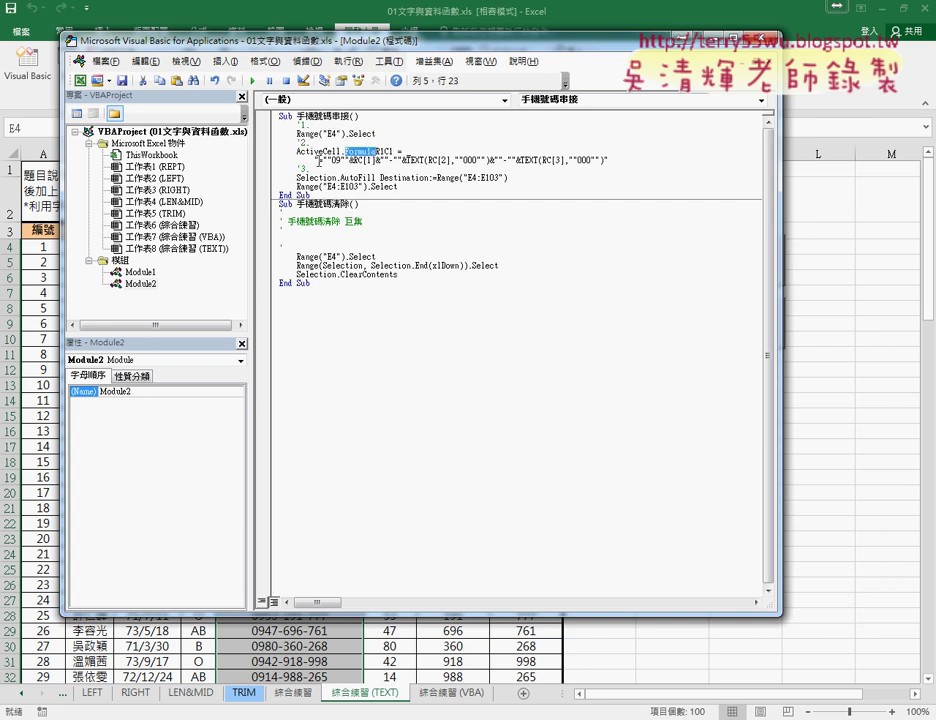
pyautogui.moveTo(317, 160); pyautogui.dragTo(604, 160)
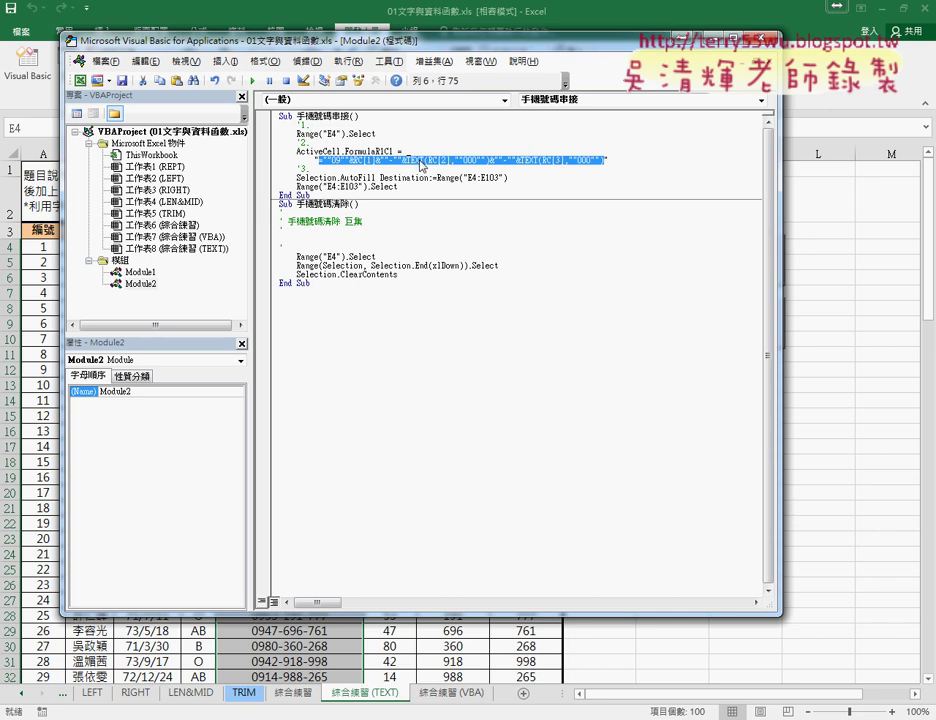
pyautogui.doubleClick(357, 177)
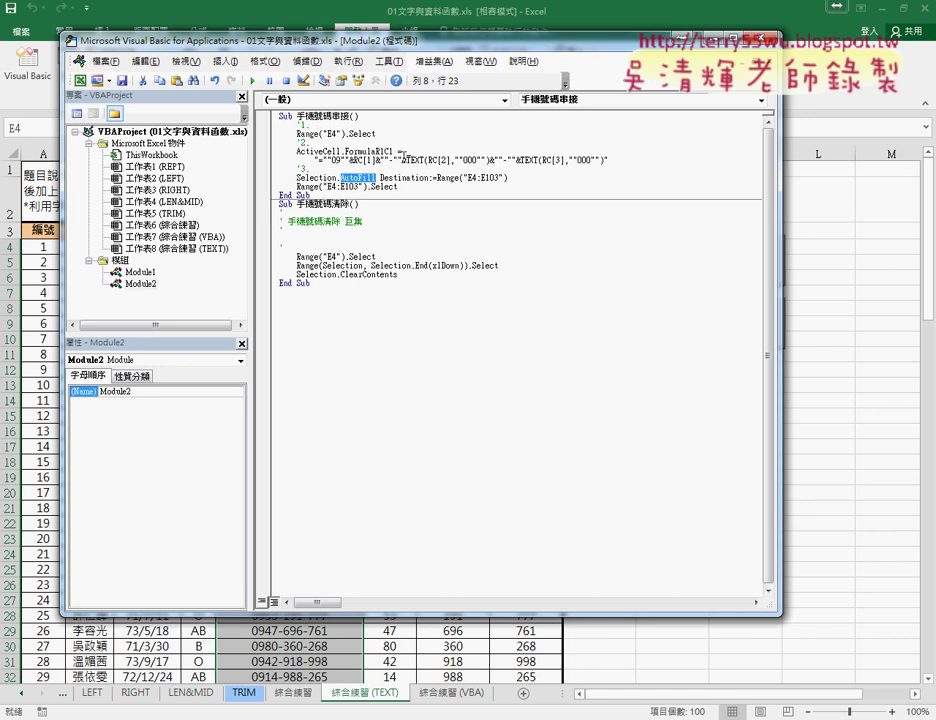
pyautogui.moveTo(300, 247); pyautogui.dragTo(279, 213)
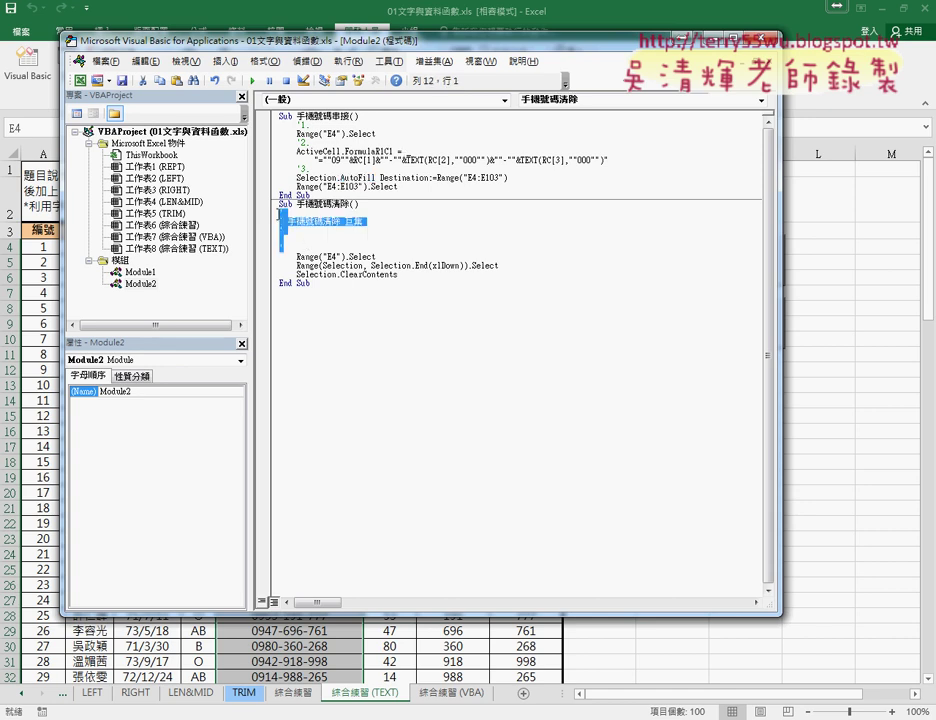
# Delete the selected recorded comment lines beneath Sub 手機號碼清除().
pyautogui.press('Delete')
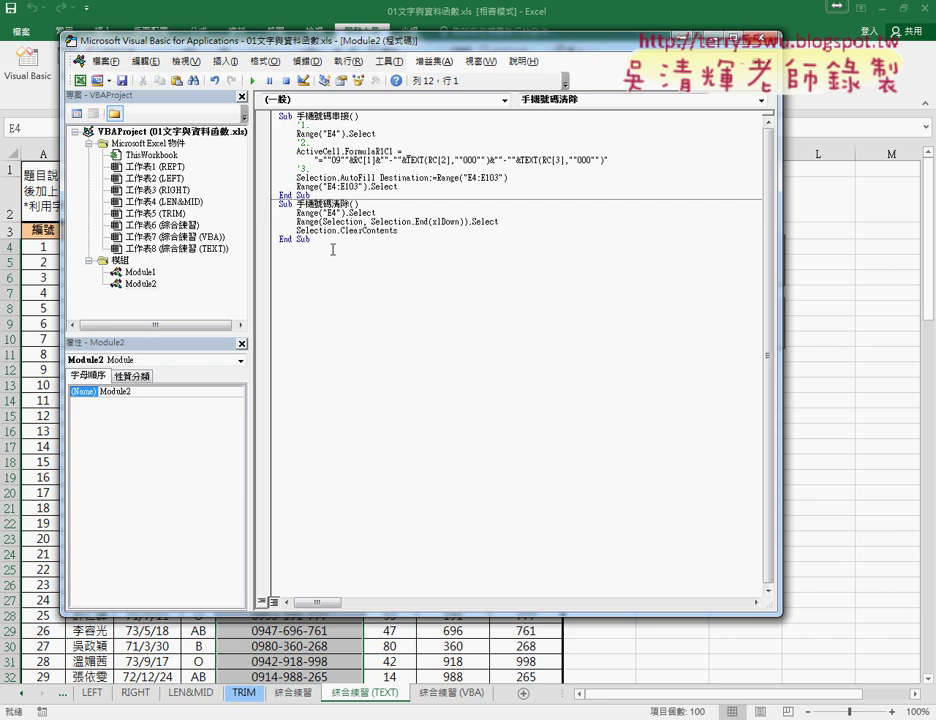